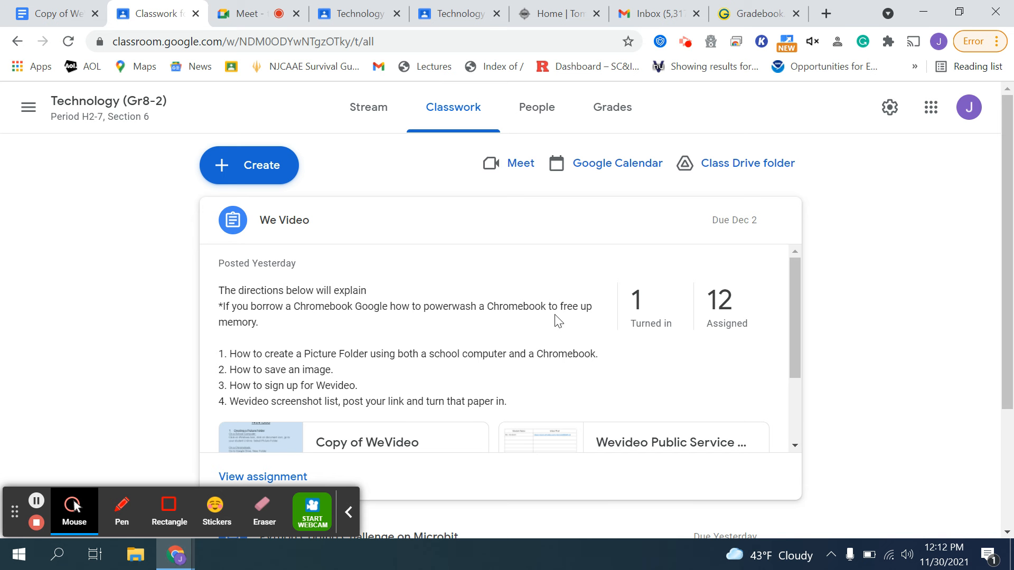
# - Open the Copy of WeVideo document attached to the We Video assignment
pyautogui.scroll(-2, 544, 313)
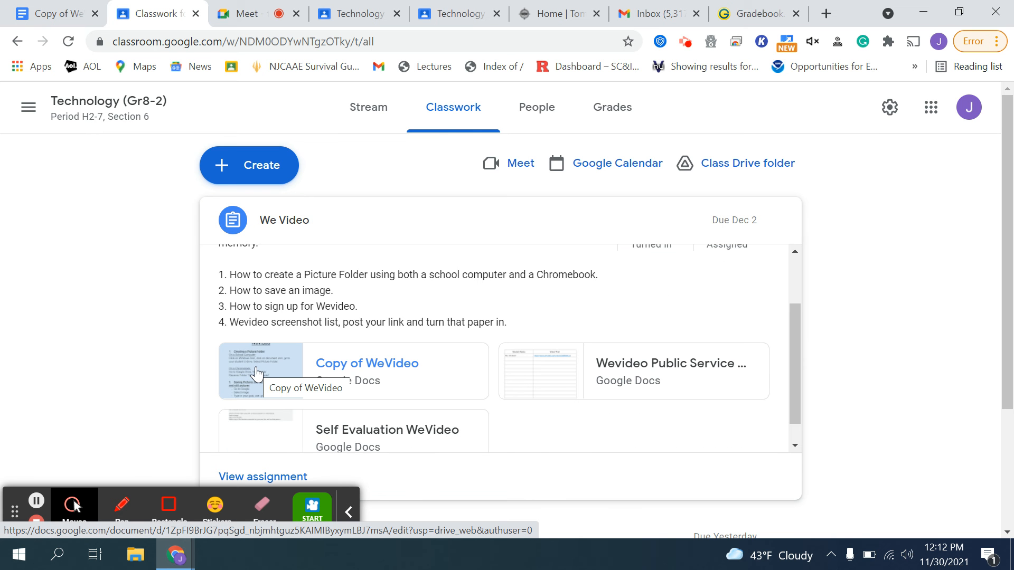
pyautogui.click(258, 374)
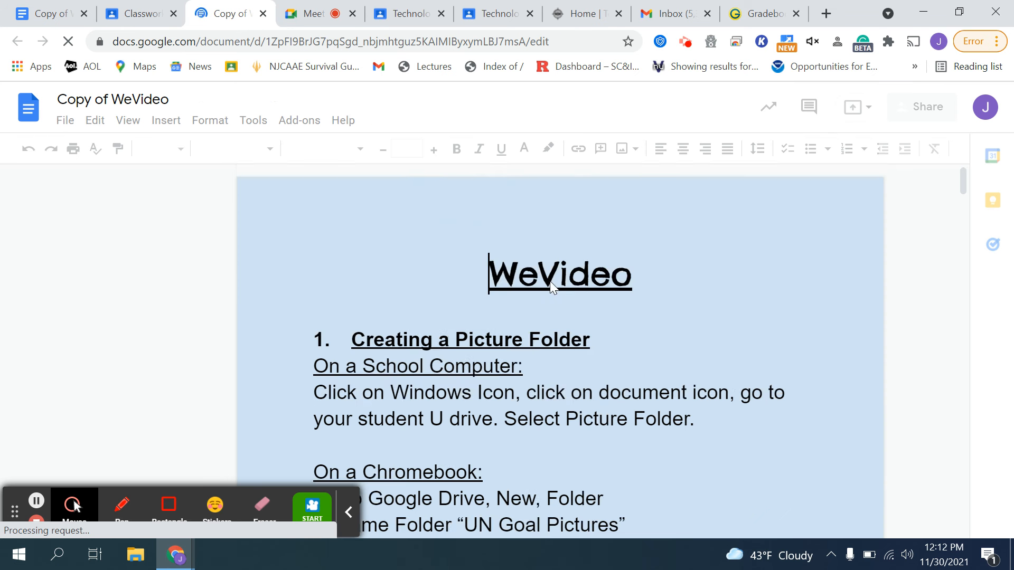
# - Read through the WeVideo directions document, from creating a picture folder to the sign-up section
pyautogui.scroll(-5, 578, 277)
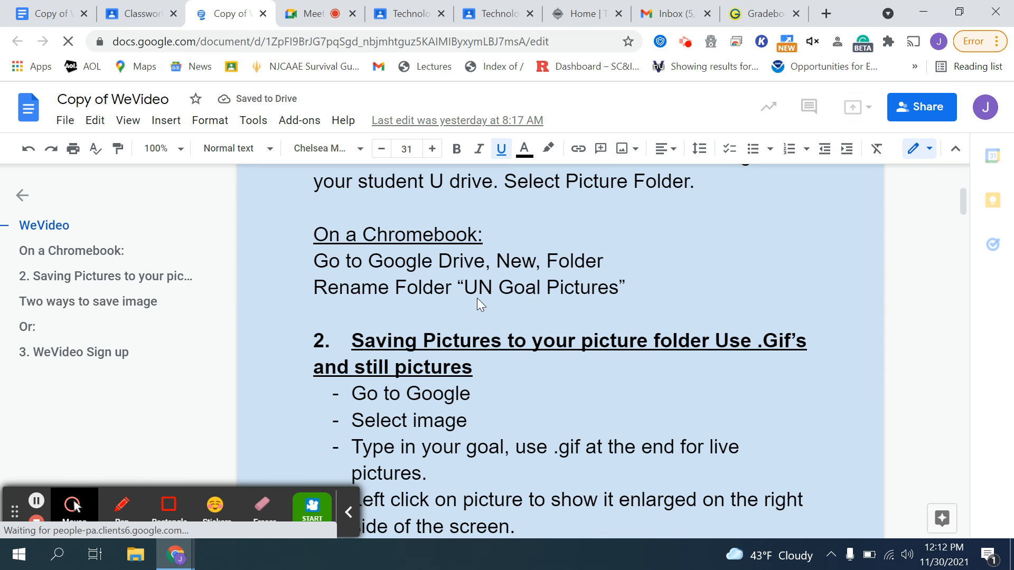
pyautogui.scroll(3, 663, 268)
pyautogui.scroll(2, 647, 274)
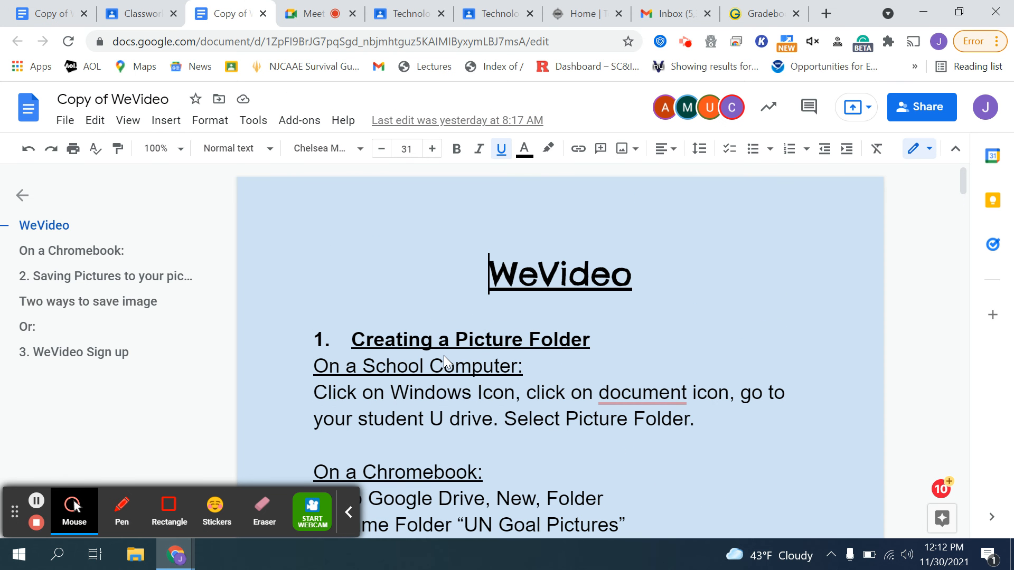
pyautogui.scroll(-1, 494, 356)
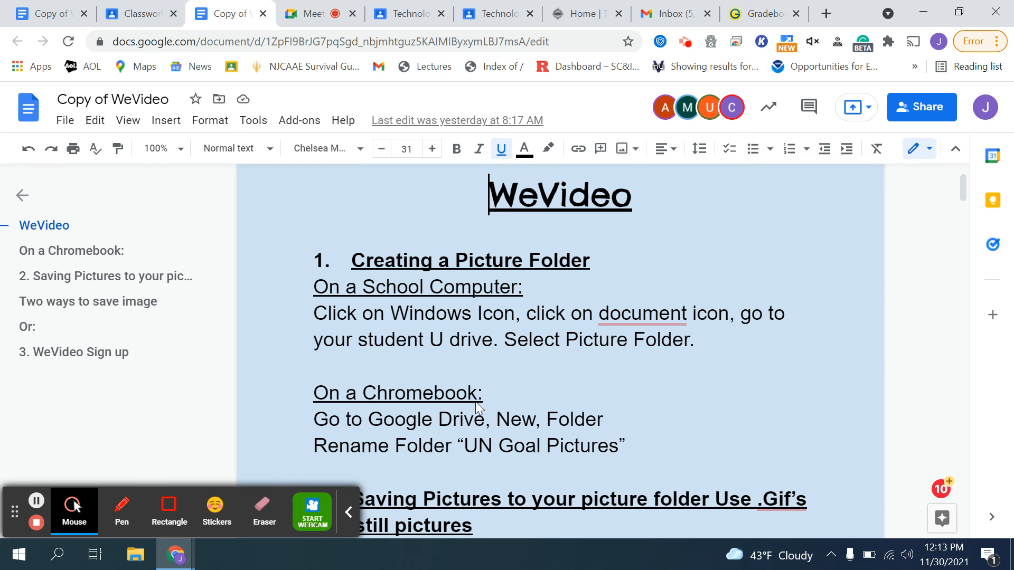
pyautogui.scroll(-5, 587, 349)
pyautogui.scroll(-2, 589, 346)
pyautogui.scroll(-7, 586, 332)
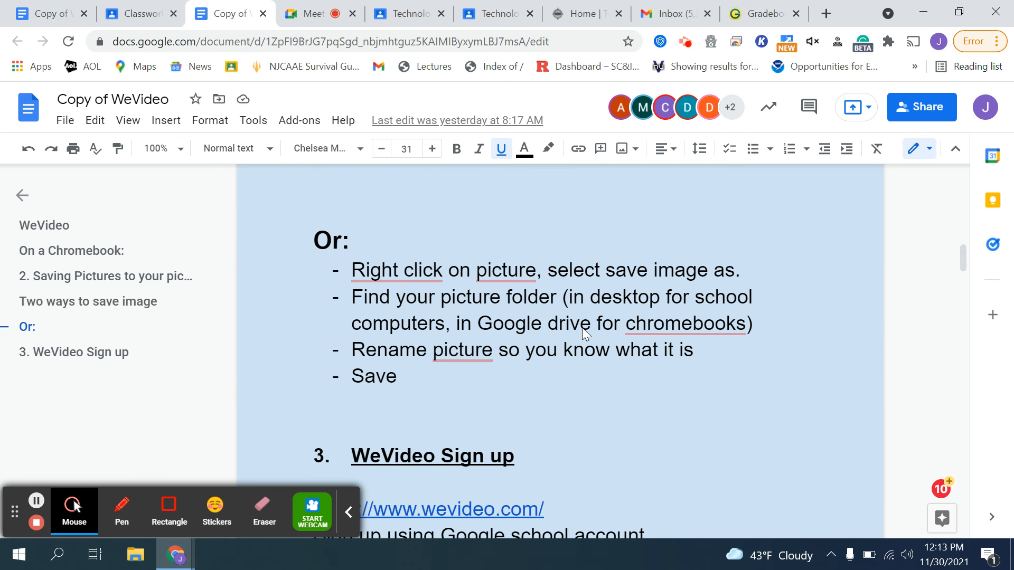
pyautogui.scroll(-3, 575, 324)
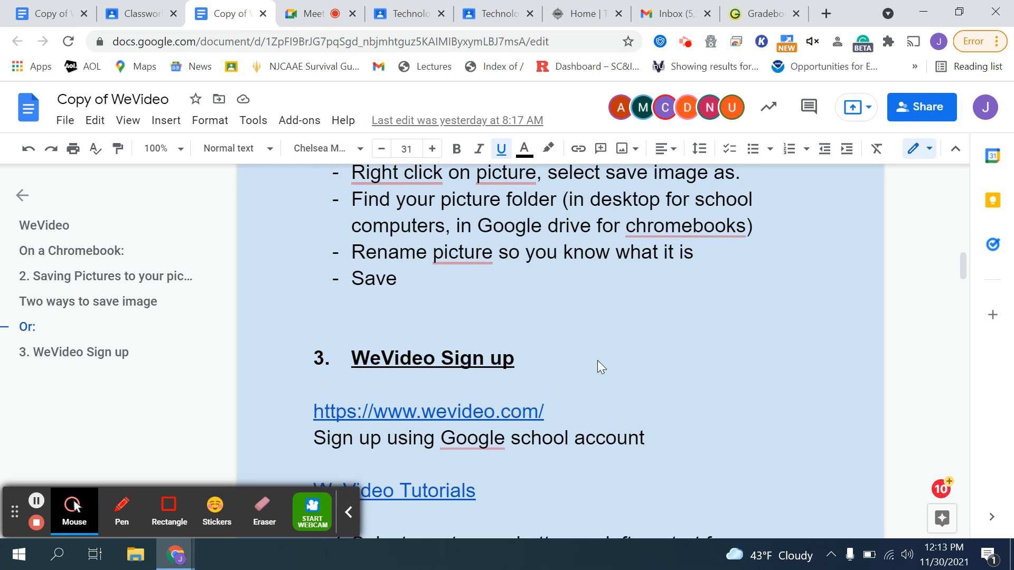
# - Follow the document's wevideo.com link and create a new video project
pyautogui.click(430, 351)
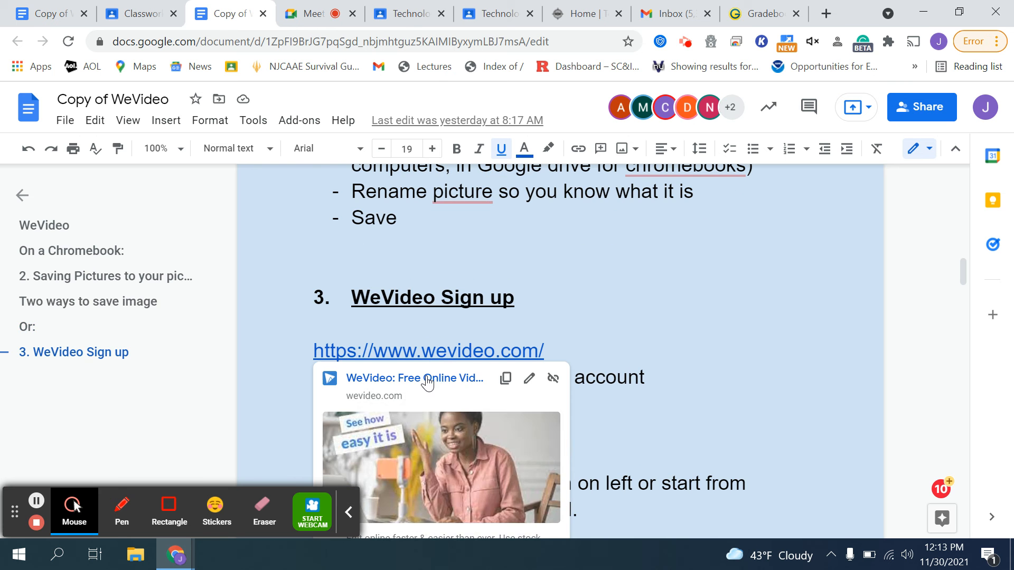
pyautogui.click(417, 380)
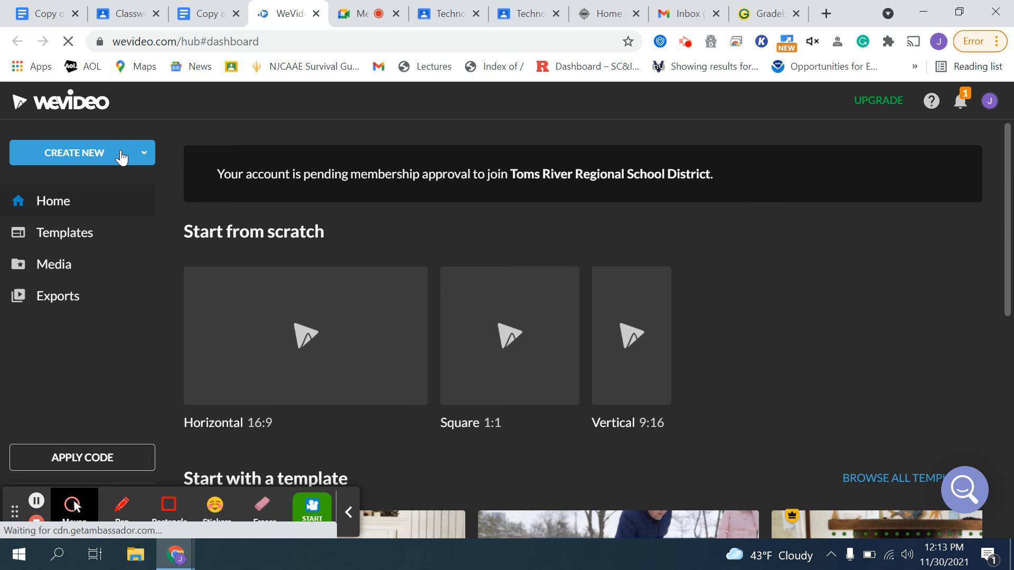
pyautogui.click(103, 164)
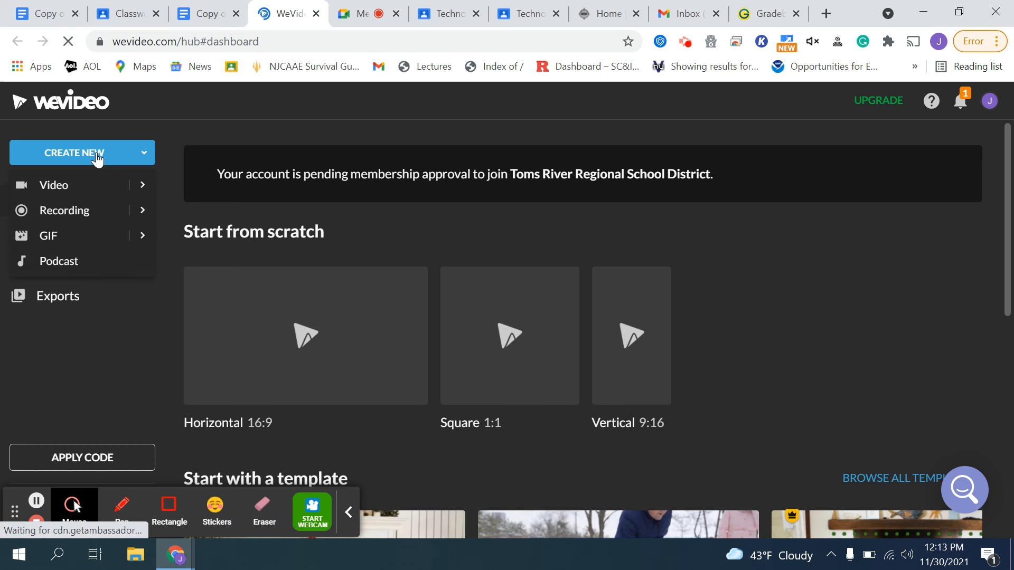
pyautogui.click(57, 189)
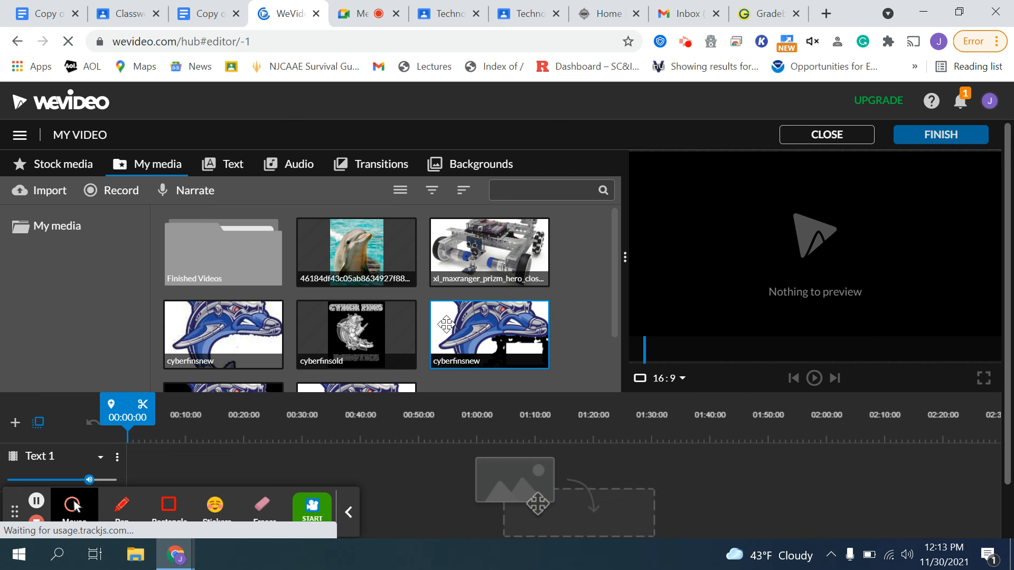
# - Add a free music track from the audio library to the audio track of the timeline
pyautogui.scroll(-2, 528, 361)
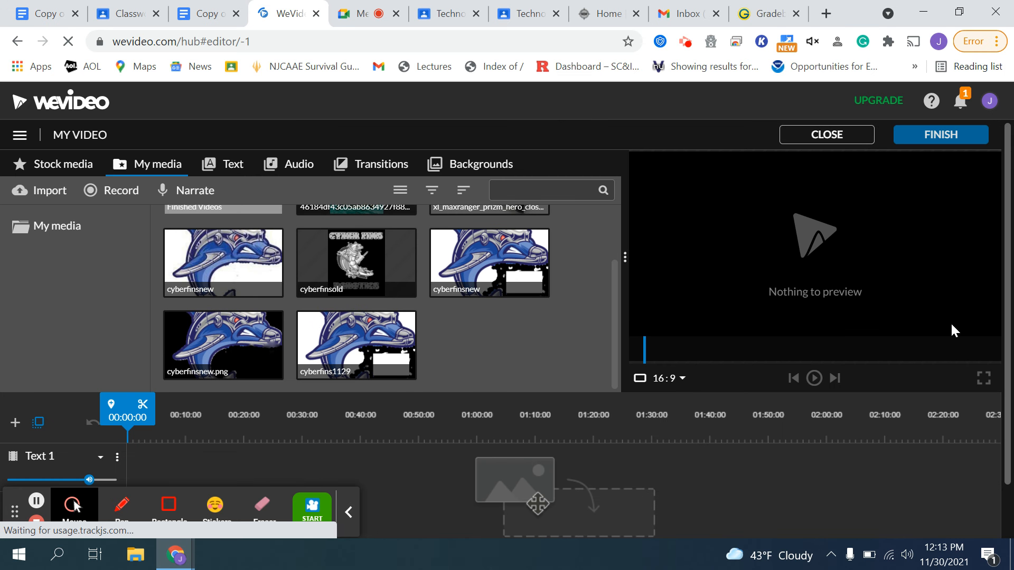
pyautogui.scroll(-1, 567, 332)
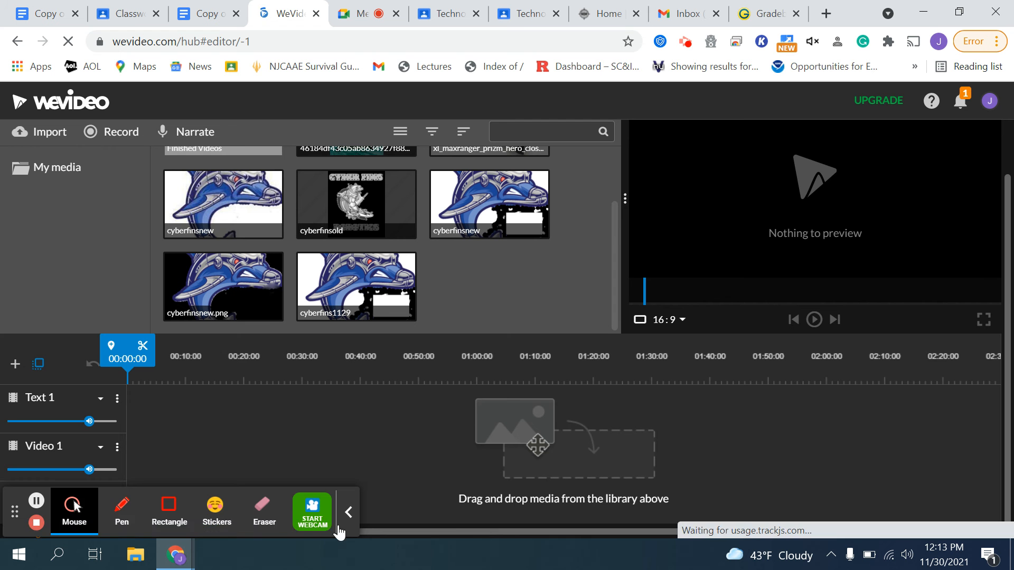
pyautogui.click(348, 513)
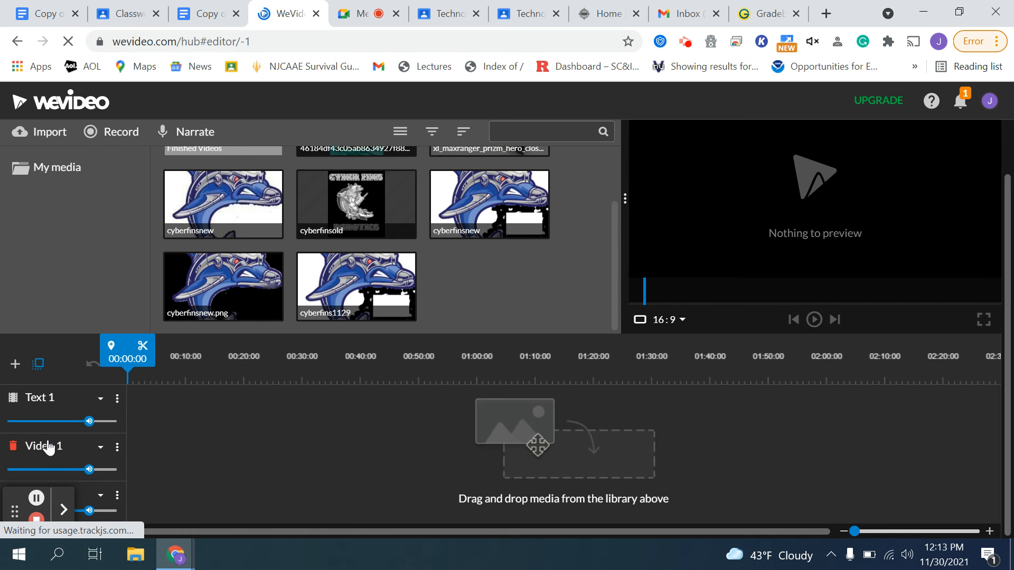
pyautogui.scroll(1, 455, 420)
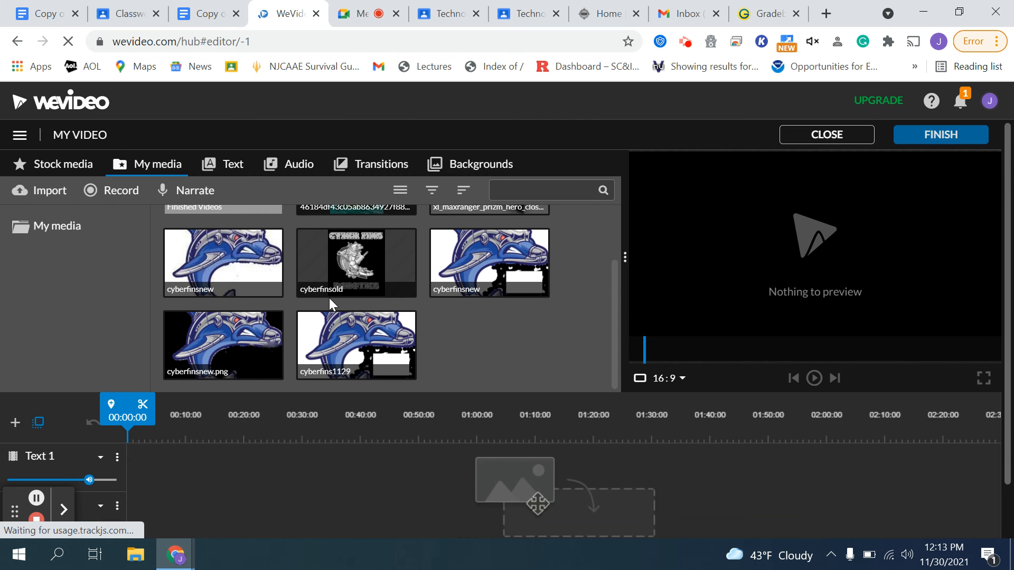
pyautogui.click(299, 170)
pyautogui.scroll(-5, 511, 301)
pyautogui.click(212, 285)
pyautogui.moveTo(212, 410); pyautogui.dragTo(150, 505)
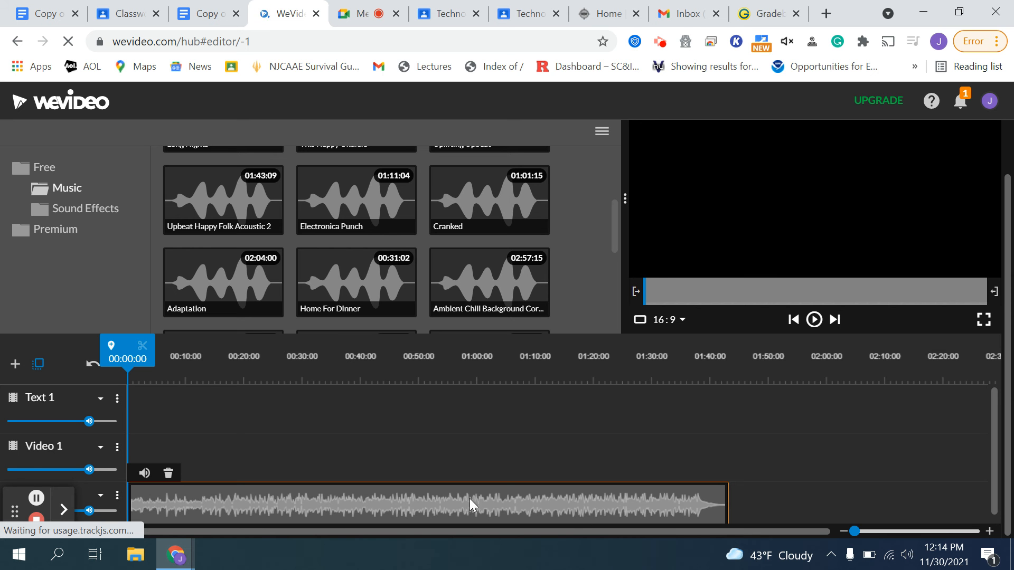
# - Split the music clip at about 00:38 and remove the part after the split
pyautogui.moveTo(154, 356); pyautogui.dragTo(357, 354)
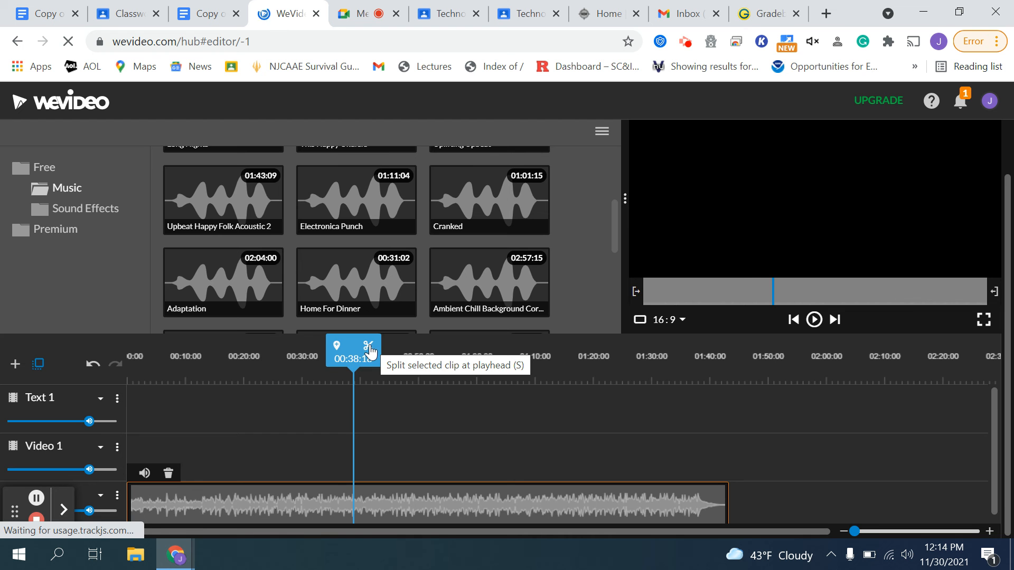
pyautogui.click(369, 347)
pyautogui.click(394, 508)
pyautogui.moveTo(394, 508); pyautogui.dragTo(393, 471)
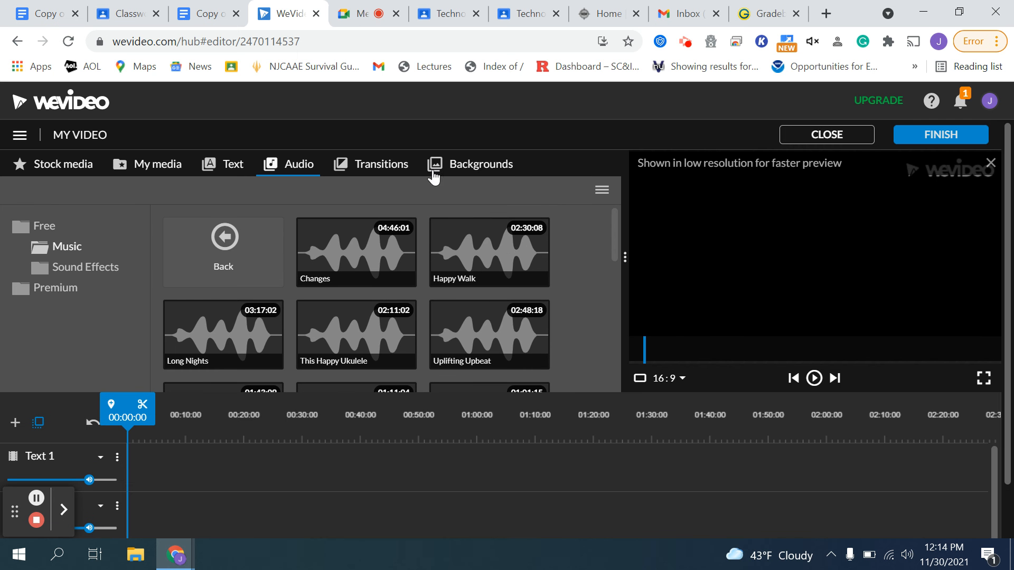
# - Add the White Streaks background to the start of the video track
pyautogui.click(459, 166)
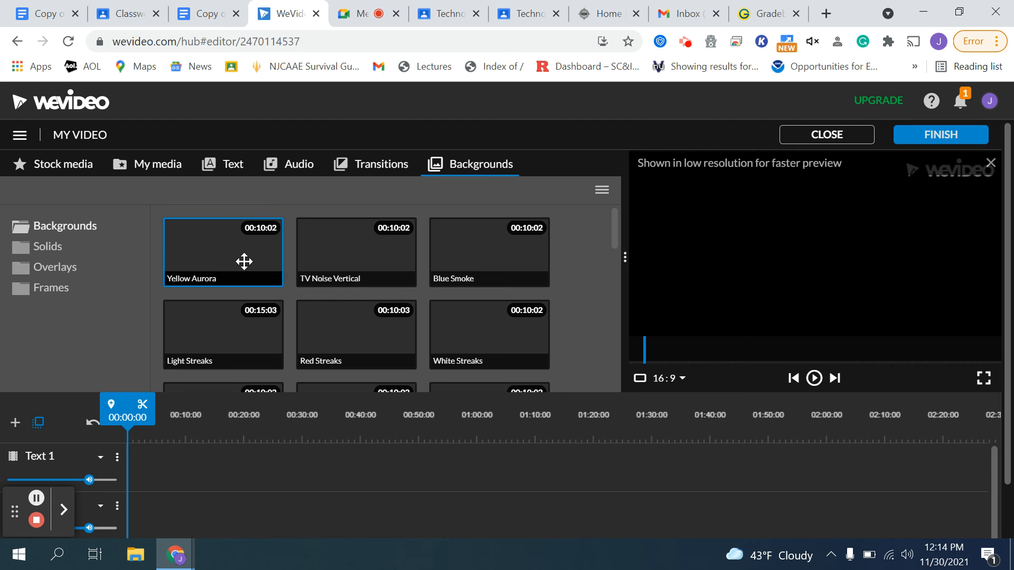
pyautogui.scroll(-5, 403, 294)
pyautogui.scroll(3, 407, 285)
pyautogui.scroll(1, 411, 298)
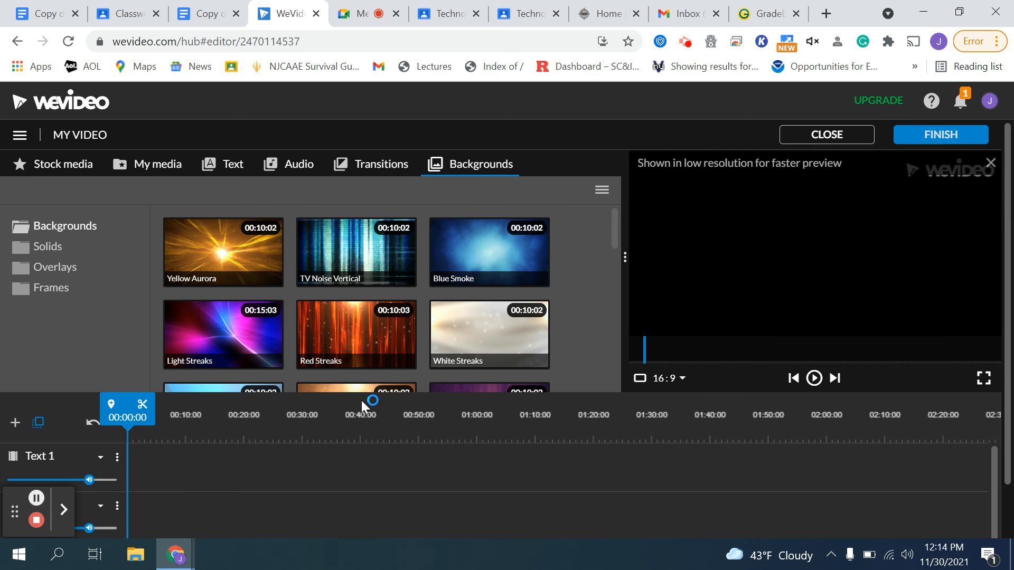
pyautogui.scroll(-1, 482, 269)
pyautogui.moveTo(480, 256)
pyautogui.mouseDown()
pyautogui.moveTo(270, 457)
pyautogui.moveTo(141, 518)
pyautogui.mouseUp()
pyautogui.scroll(-1, 252, 413)
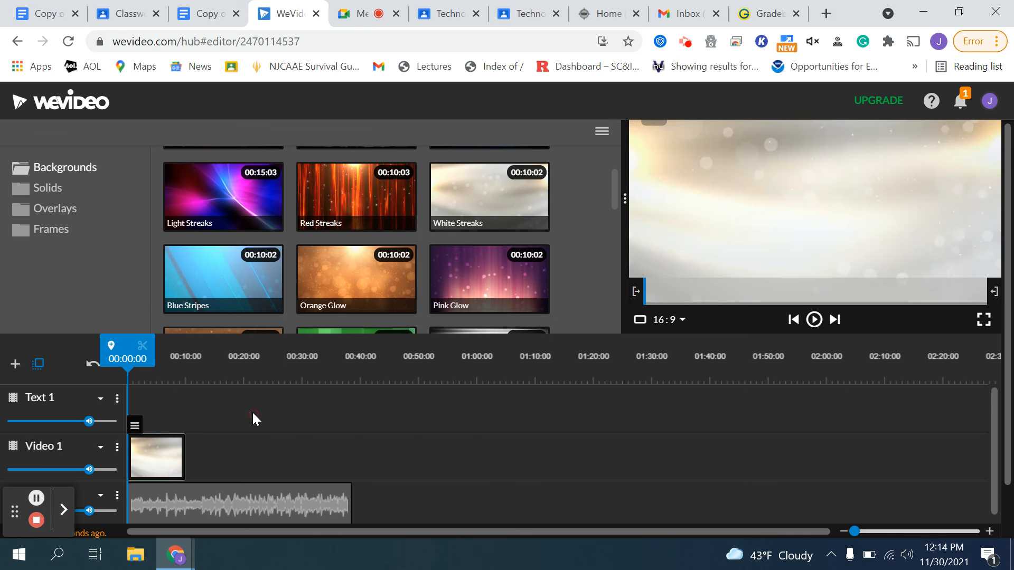
# - Stretch the background clip to the music's end, split it at about 00:18 and delete the second part
pyautogui.moveTo(183, 453); pyautogui.dragTo(351, 462)
pyautogui.moveTo(350, 356); pyautogui.dragTo(236, 358)
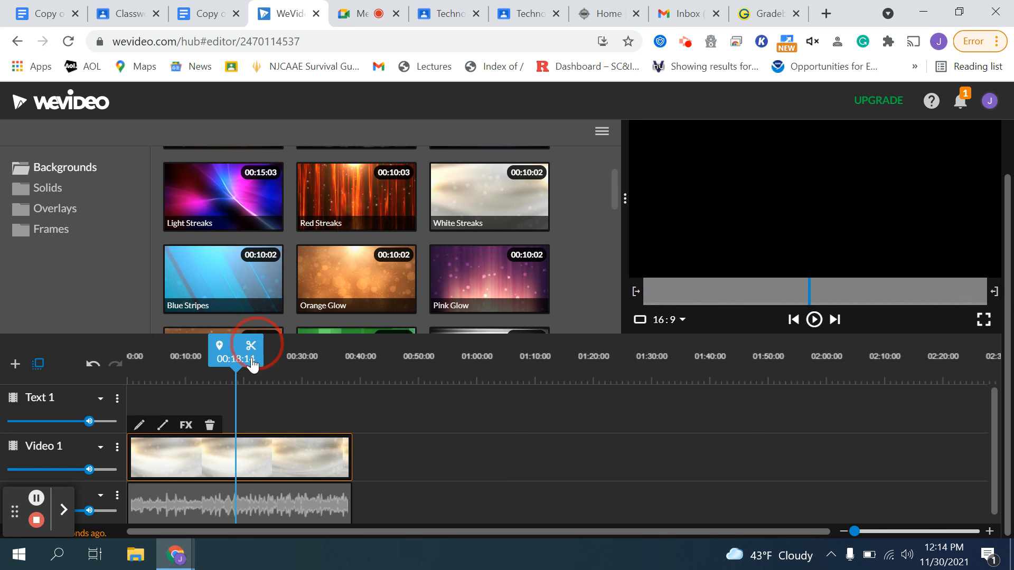
pyautogui.click(250, 346)
pyautogui.click(276, 461)
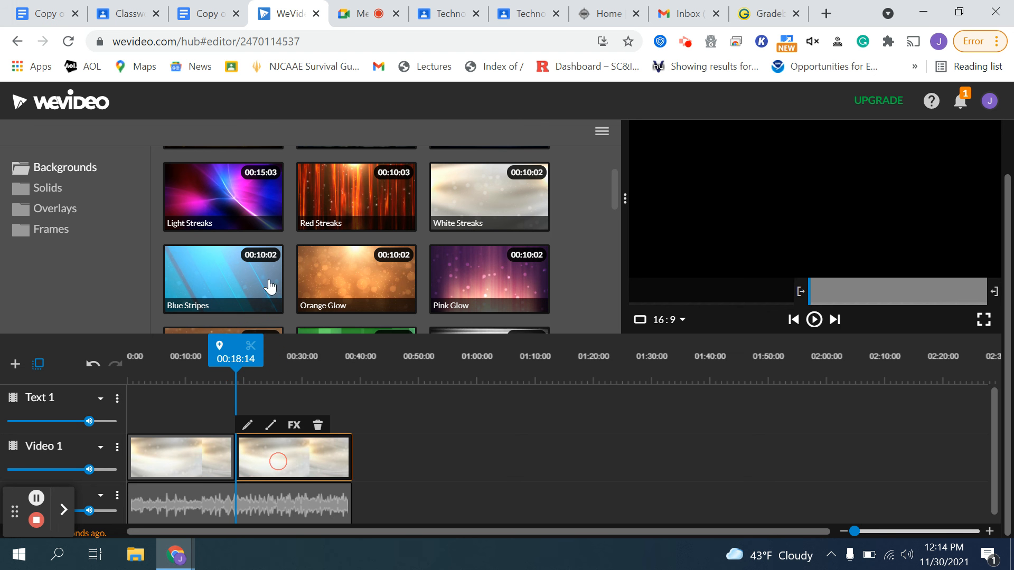
pyautogui.click(305, 362)
pyautogui.press('Delete')
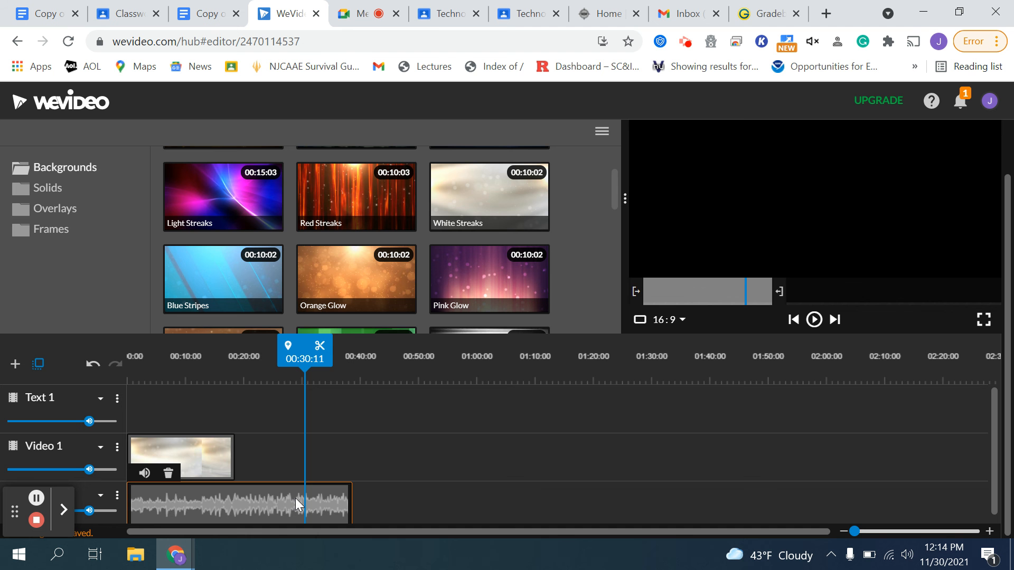
# - Add the Blue Stripes background right after the first clip on the video track
pyautogui.moveTo(296, 354); pyautogui.dragTo(237, 353)
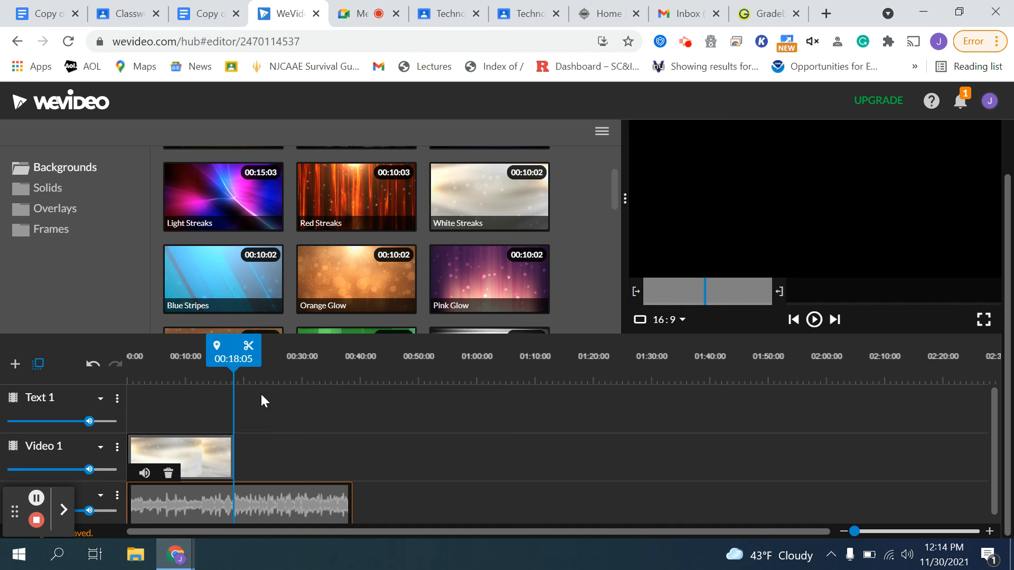
pyautogui.moveTo(223, 280); pyautogui.dragTo(348, 454)
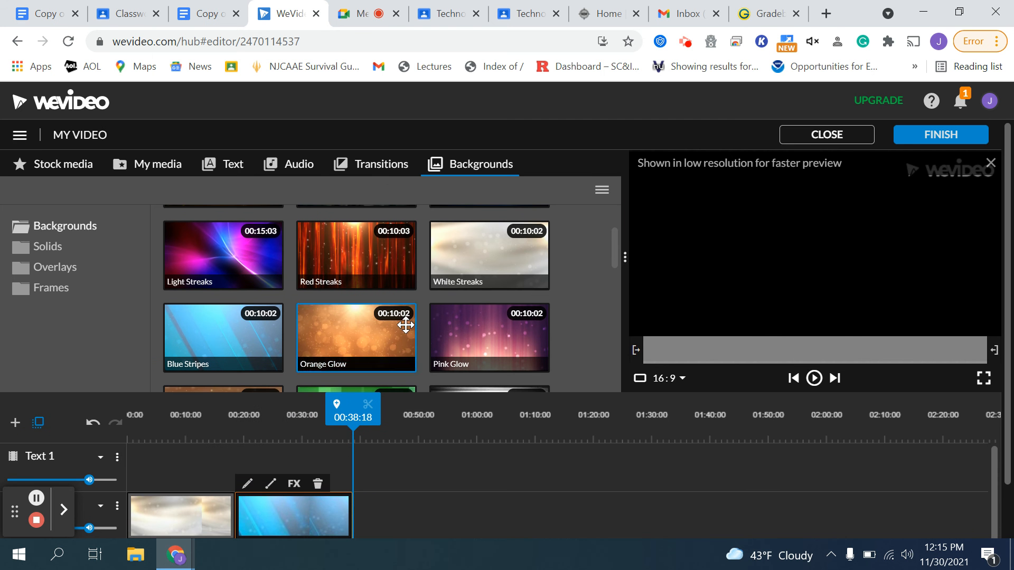
# - Open a new browser tab and search Google for dolphins
pyautogui.click(826, 14)
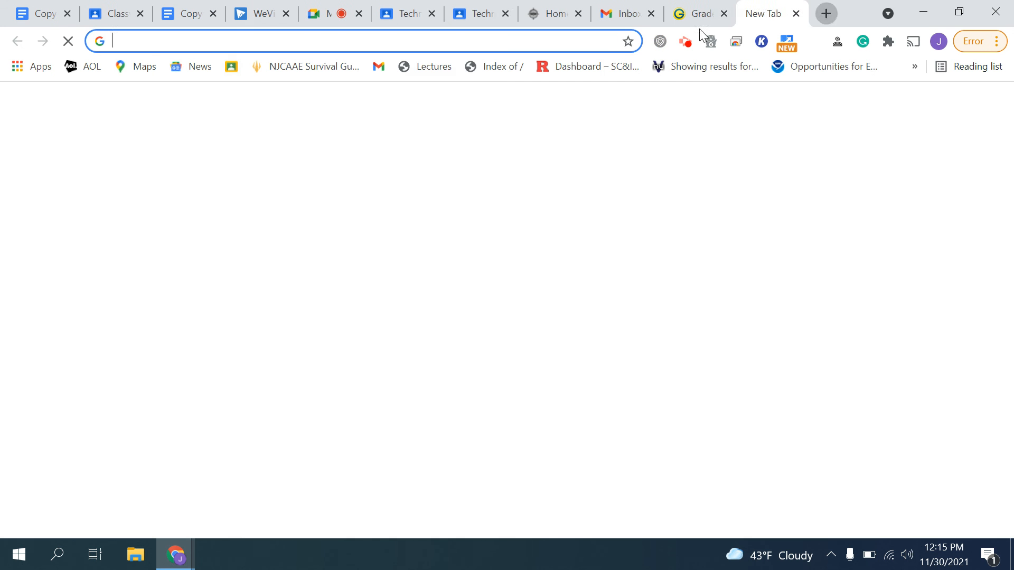
pyautogui.click(193, 43)
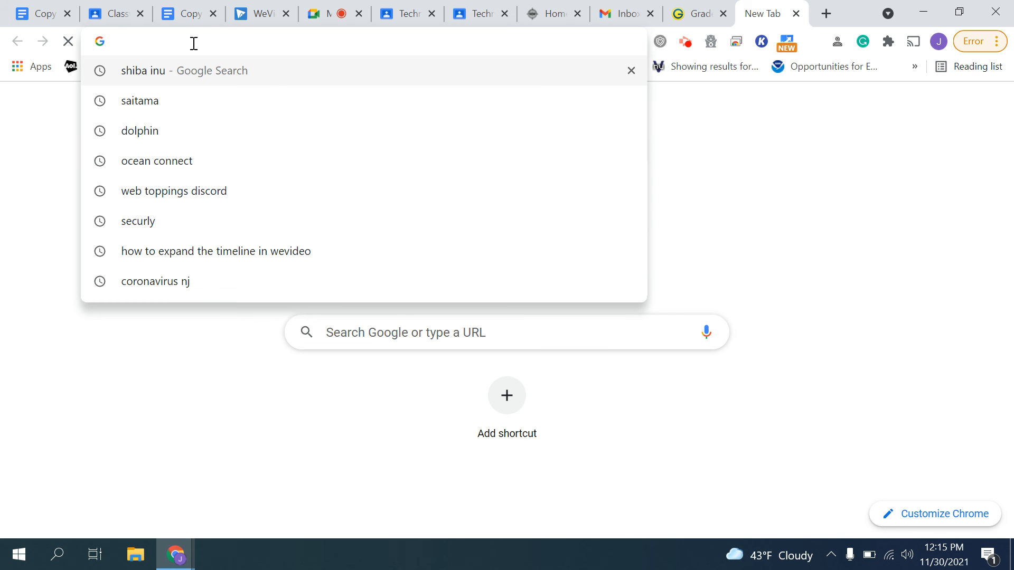
pyautogui.write('dolphins')
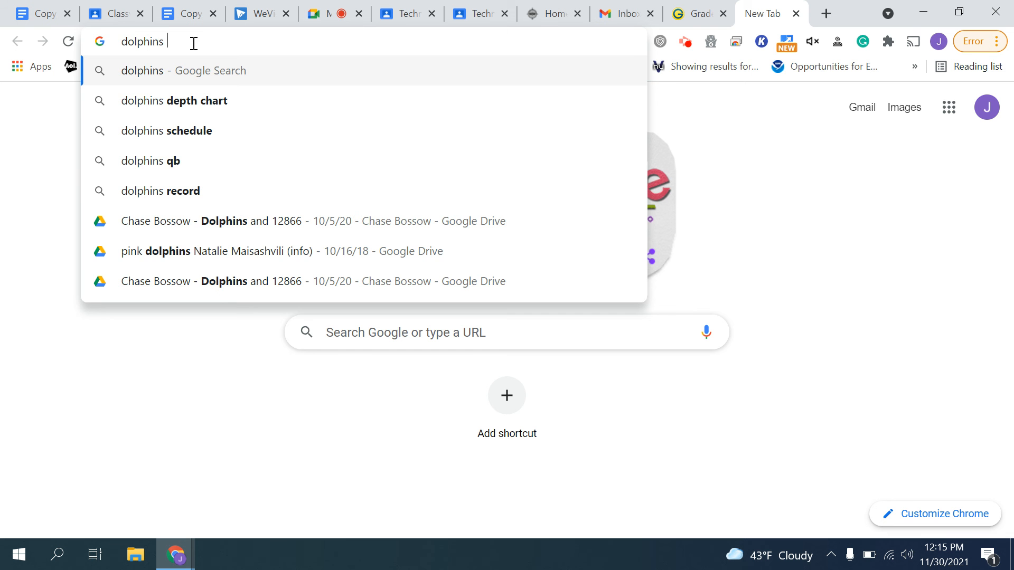
pyautogui.press('Return')
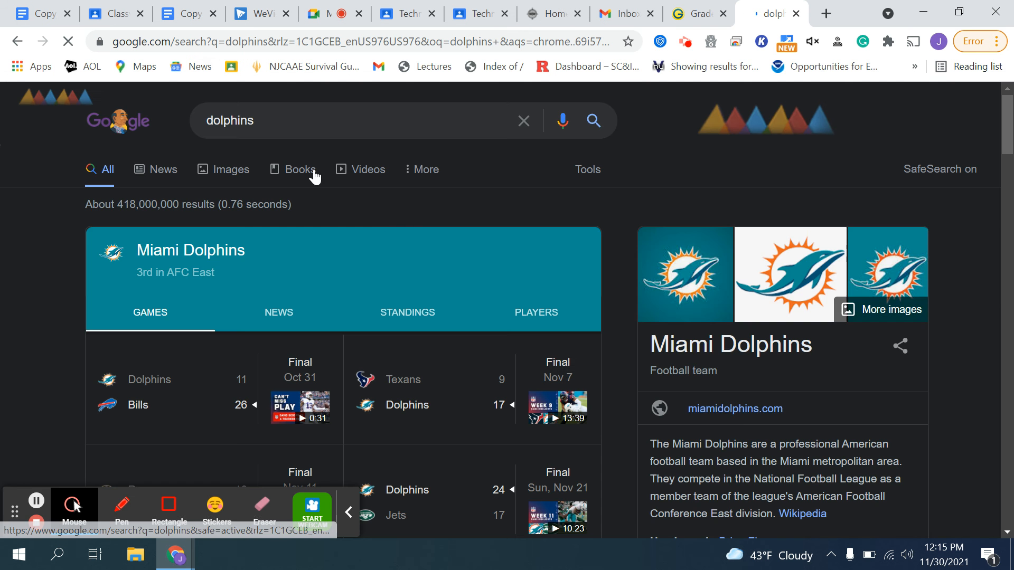
# - Save the jumping dolphin image from Google Images into Downloads as bottlenose-dolphin-key-west
pyautogui.click(231, 170)
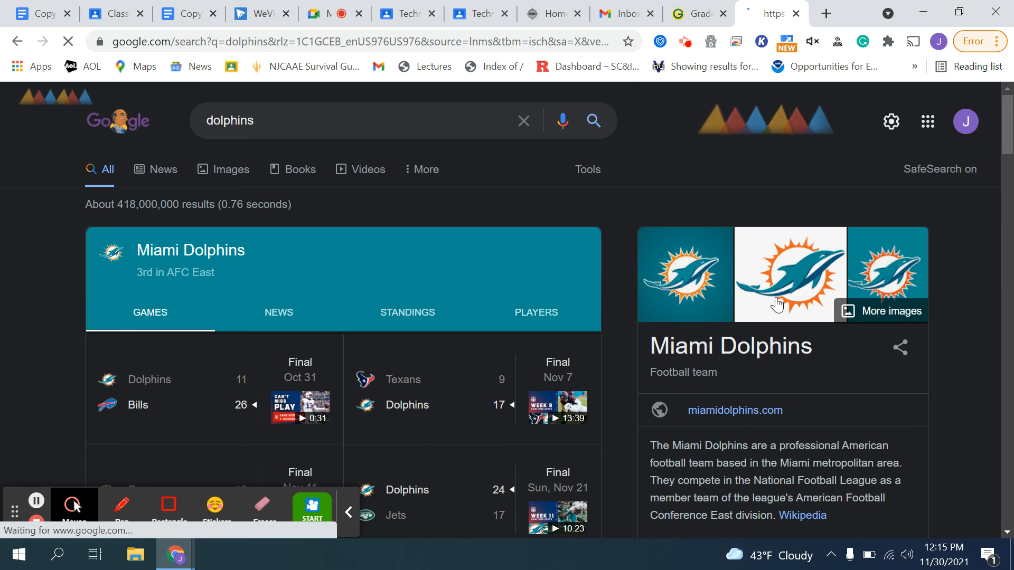
pyautogui.scroll(-3, 625, 262)
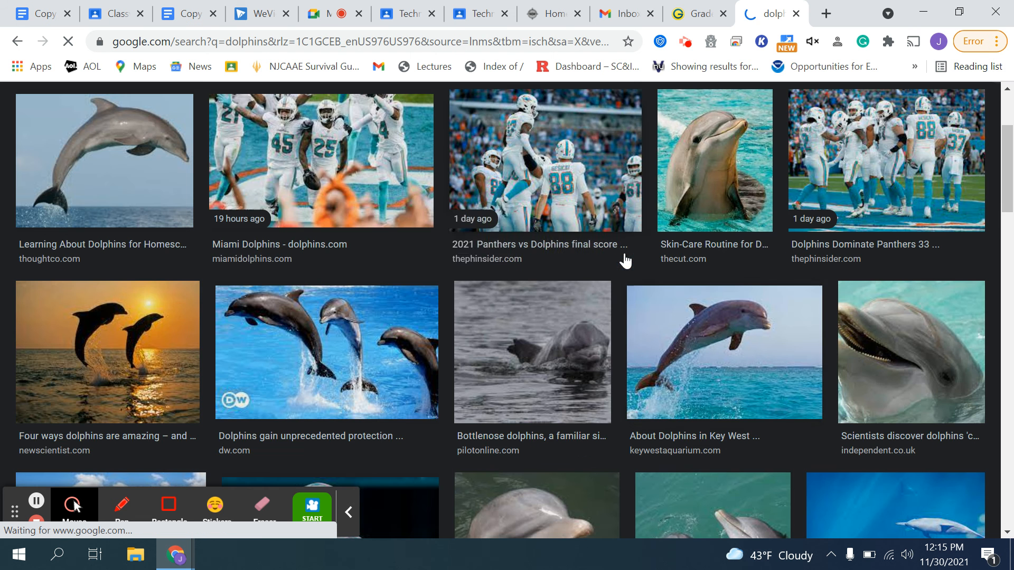
pyautogui.click(719, 330)
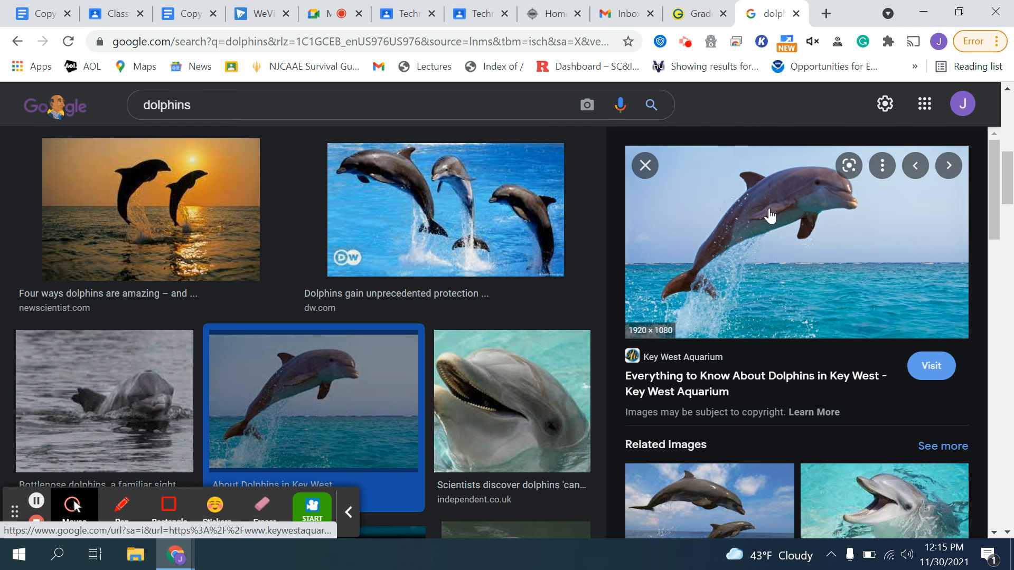
pyautogui.rightClick(769, 209)
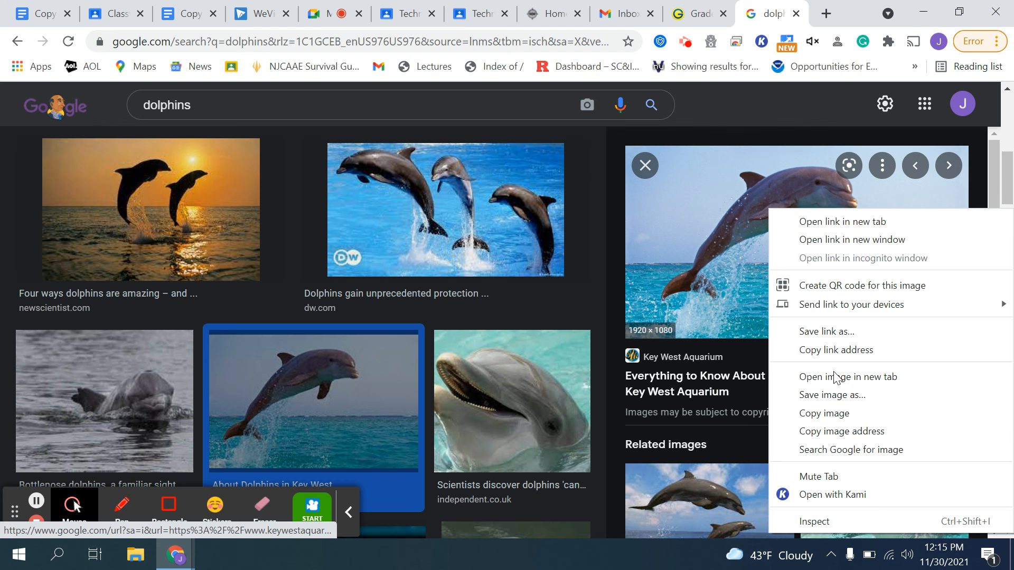
pyautogui.click(837, 396)
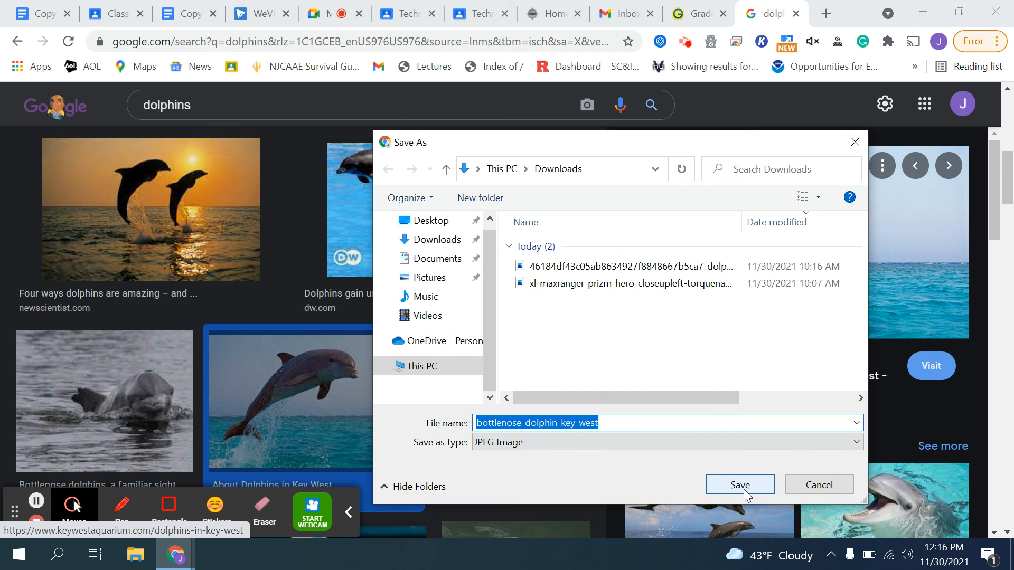
pyautogui.click(425, 239)
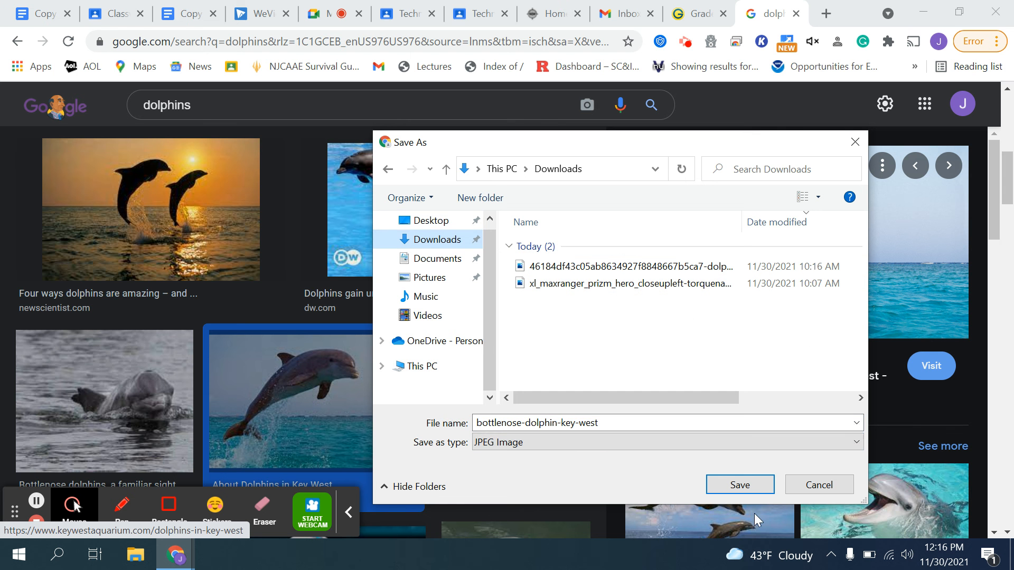
pyautogui.click(753, 489)
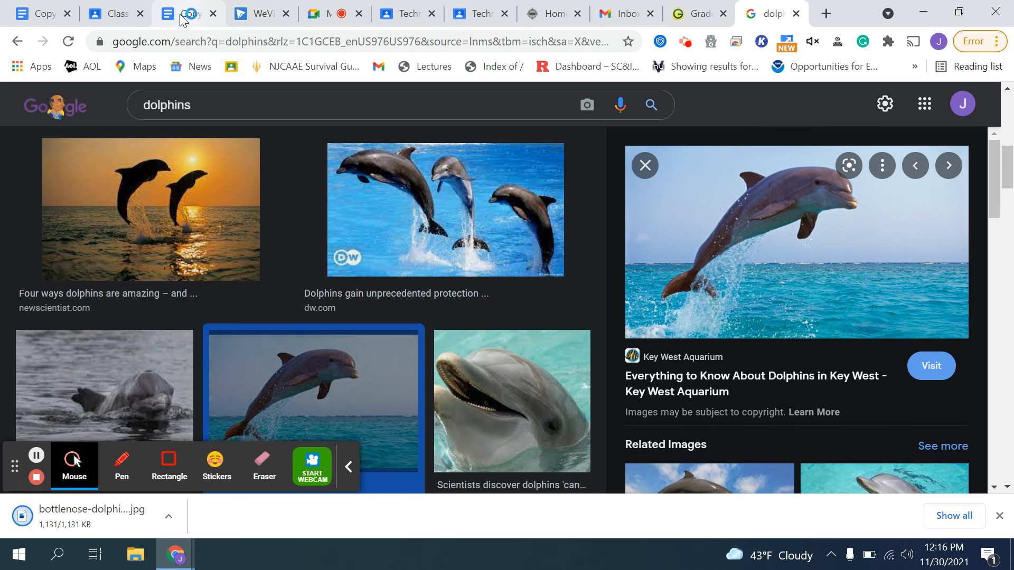
# - Import the three images from today's Downloads into the WeVideo project's media library
pyautogui.click(261, 13)
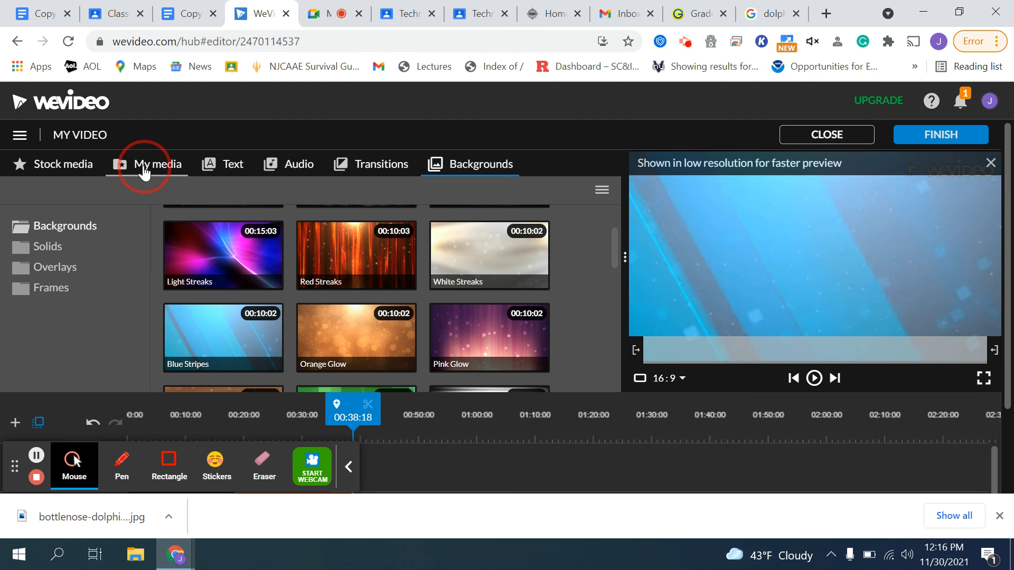
pyautogui.click(139, 170)
pyautogui.click(47, 193)
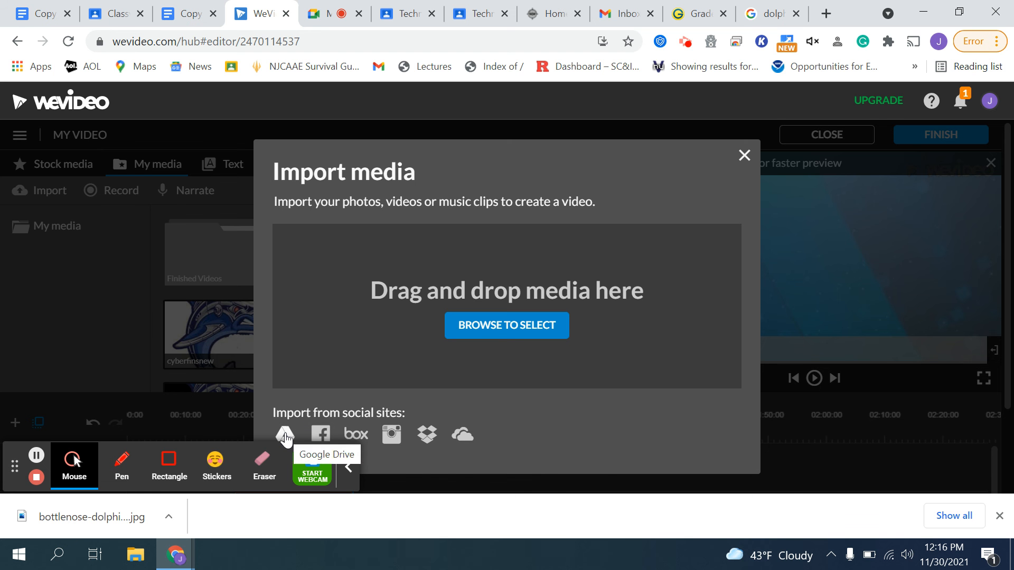
pyautogui.click(485, 343)
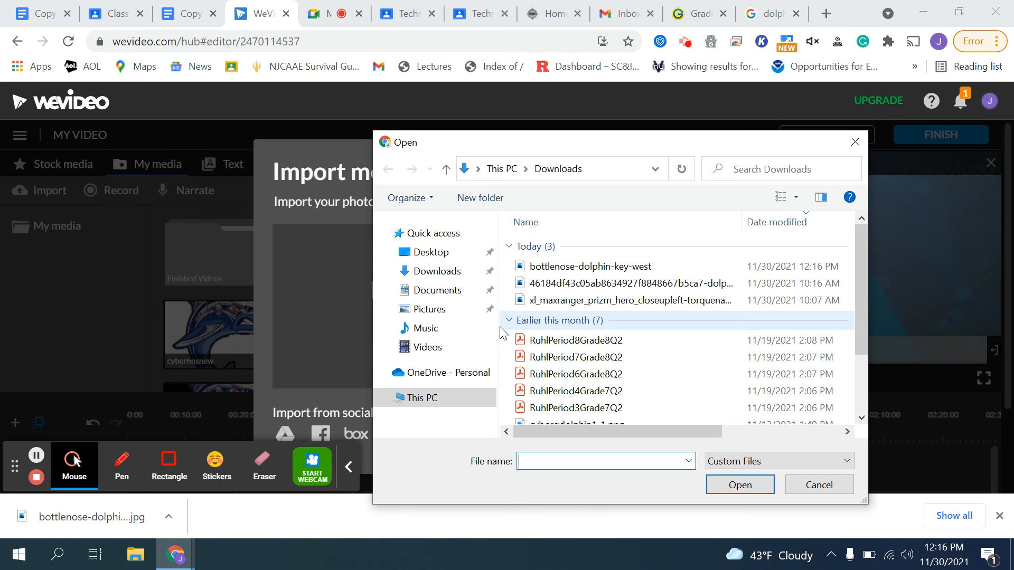
pyautogui.click(590, 266)
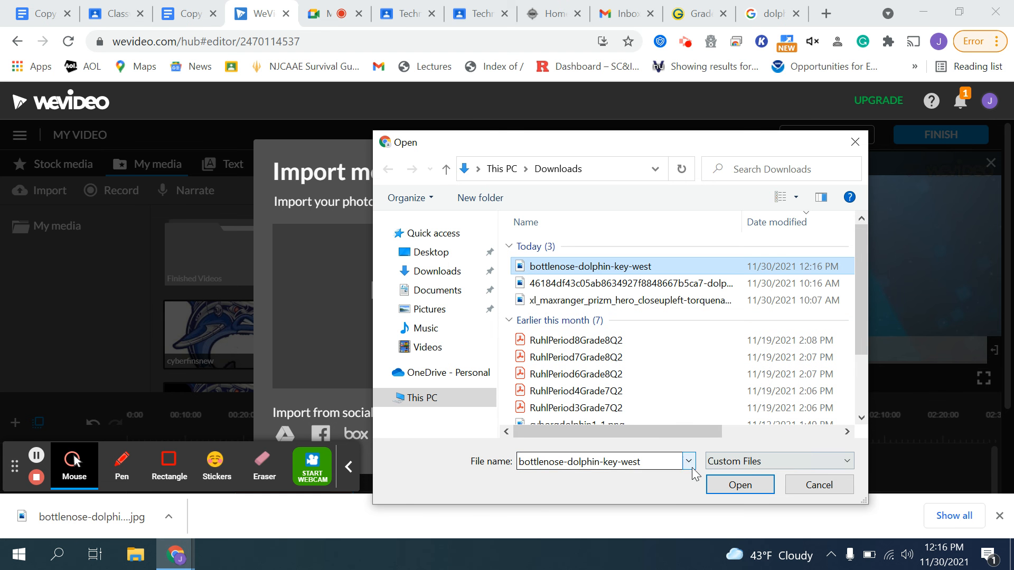
pyautogui.keyDown('ctrl'); pyautogui.click(628, 300); pyautogui.keyUp('ctrl')
pyautogui.keyDown('ctrl'); pyautogui.click(625, 285); pyautogui.keyUp('ctrl')
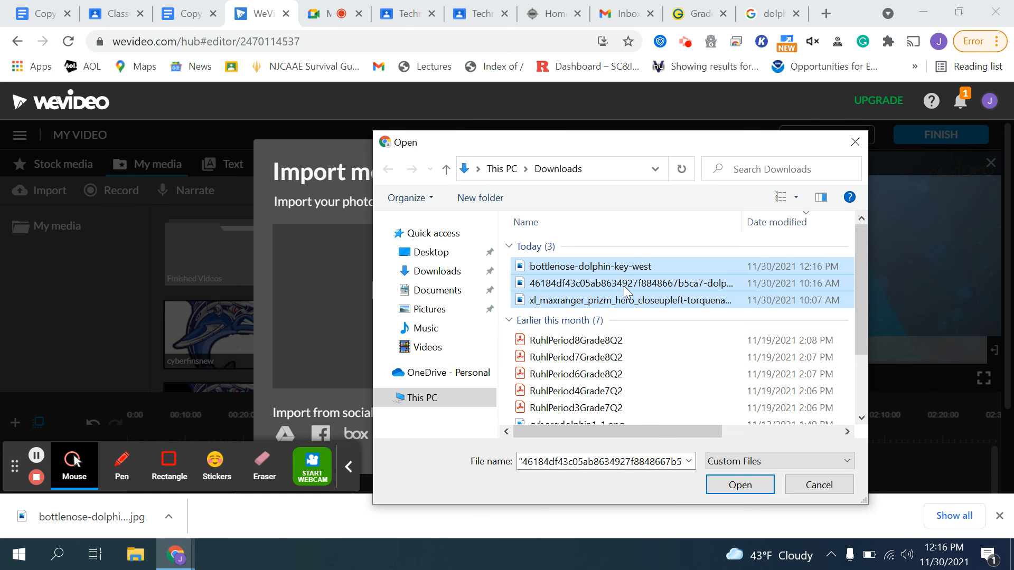
pyautogui.click(736, 485)
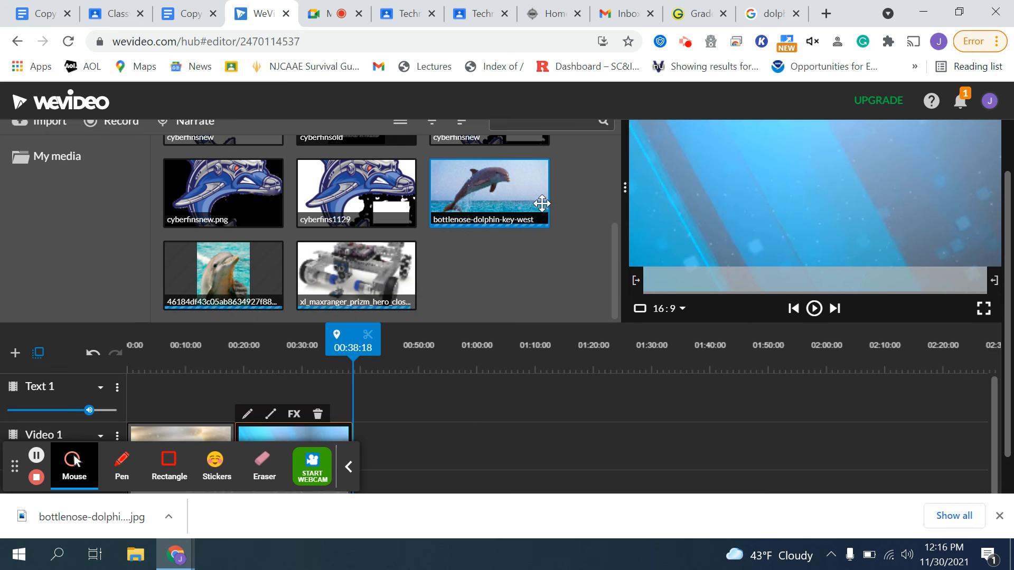
# - Place the bottlenose-dolphin-key-west image at the start of the Text 1 track
pyautogui.moveTo(542, 203); pyautogui.dragTo(139, 387)
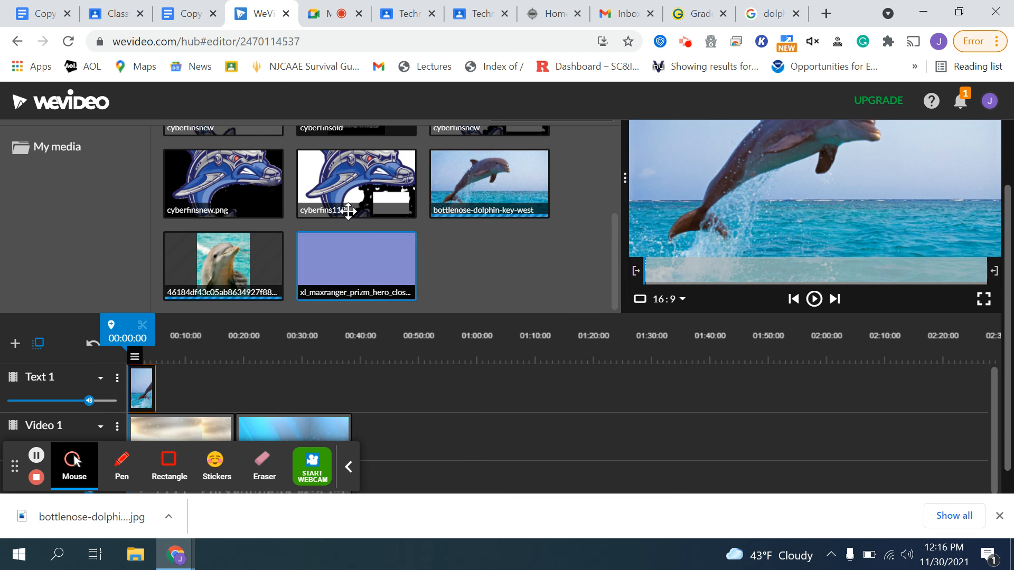
pyautogui.moveTo(357, 188); pyautogui.dragTo(170, 384)
pyautogui.moveTo(223, 183); pyautogui.dragTo(205, 393)
pyautogui.click(381, 164)
pyautogui.scroll(-1, 370, 264)
pyautogui.moveTo(234, 288); pyautogui.dragTo(140, 435)
pyautogui.scroll(-1, 158, 423)
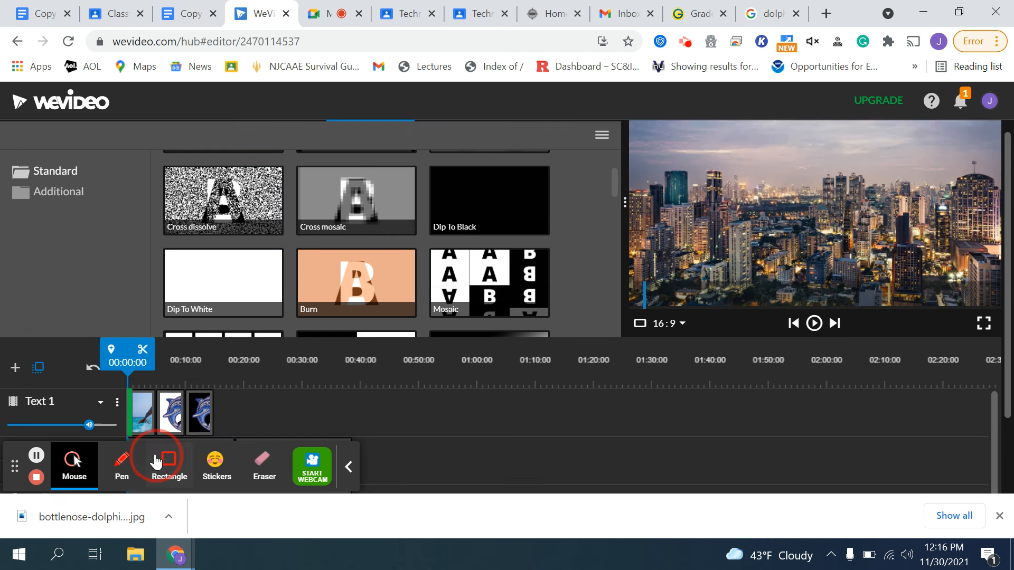
pyautogui.scroll(-1, 157, 462)
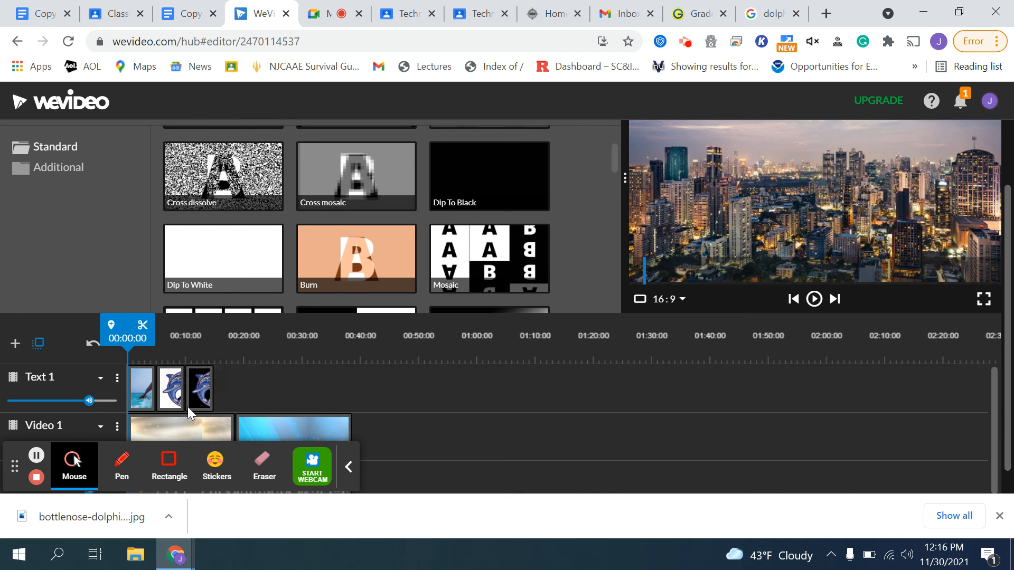
pyautogui.click(196, 391)
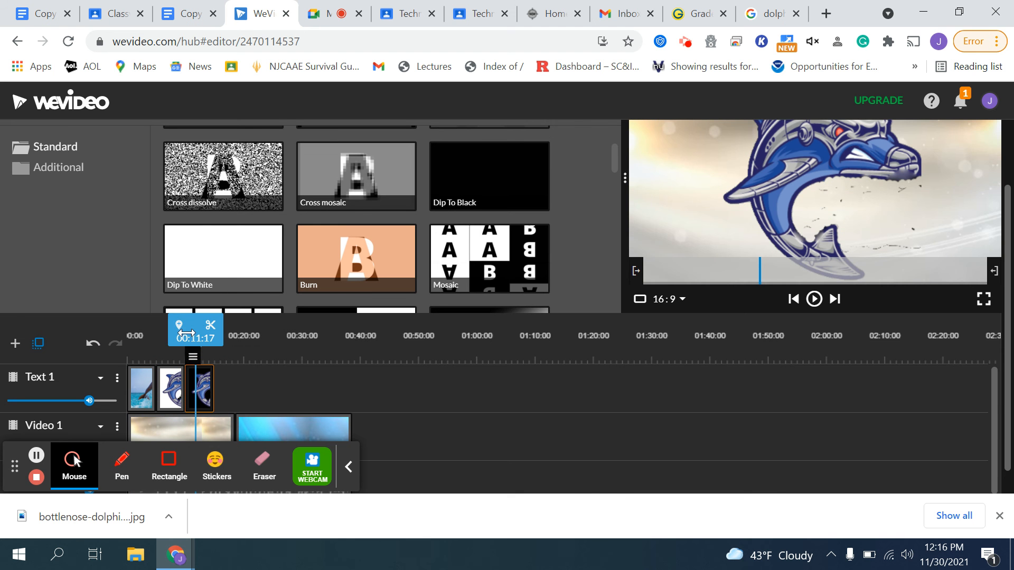
pyautogui.moveTo(203, 394); pyautogui.dragTo(186, 398)
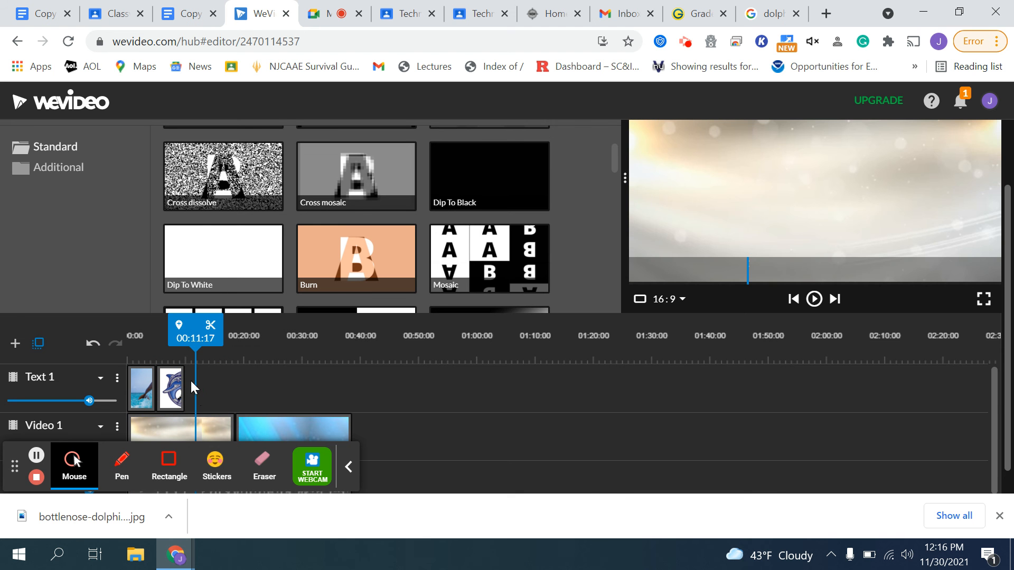
pyautogui.click(168, 388)
pyautogui.press('Delete')
pyautogui.scroll(2, 304, 346)
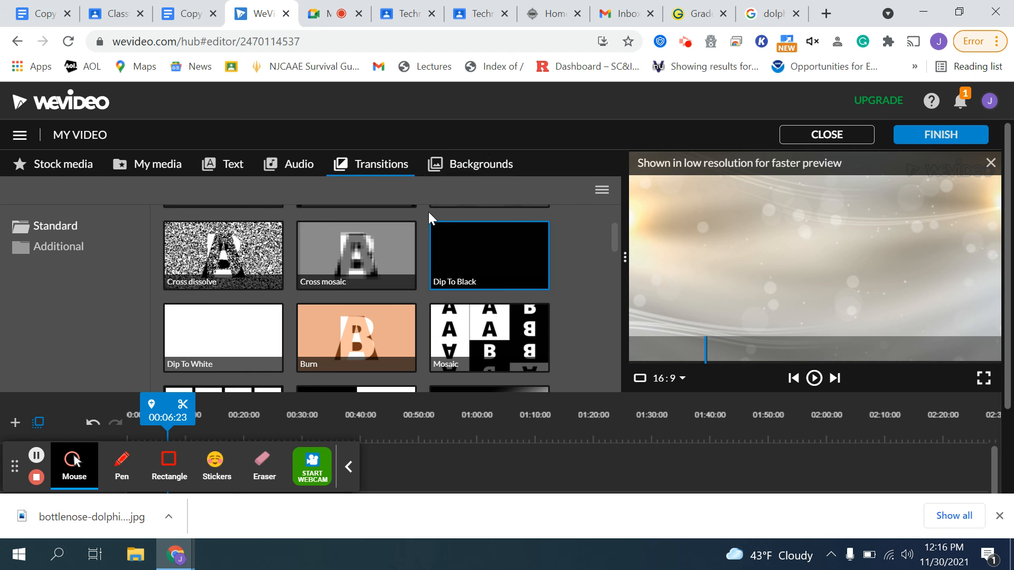
# - Add a transition to the dolphin image clip and set its type to Wipe right
pyautogui.click(465, 164)
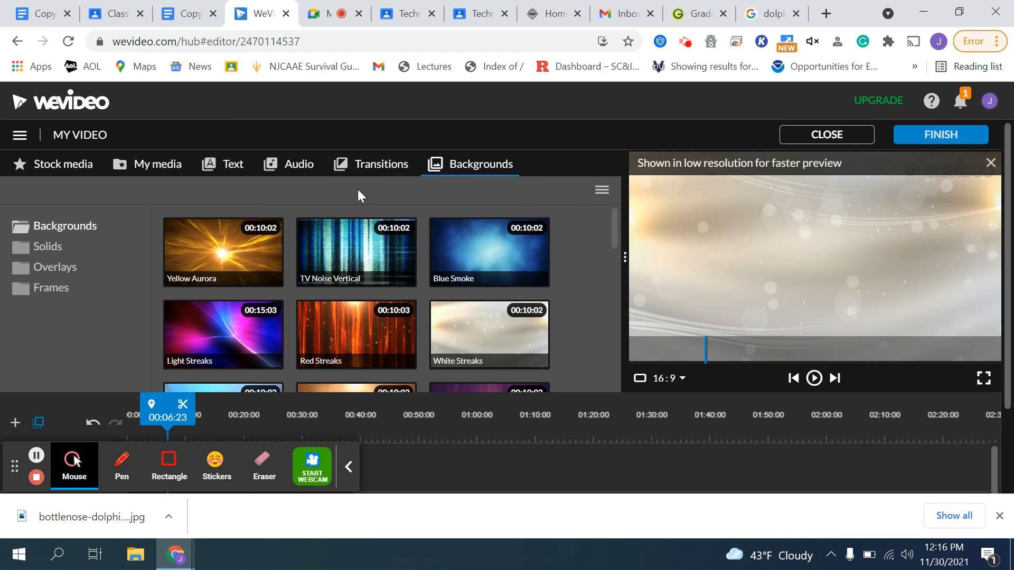
pyautogui.click(374, 165)
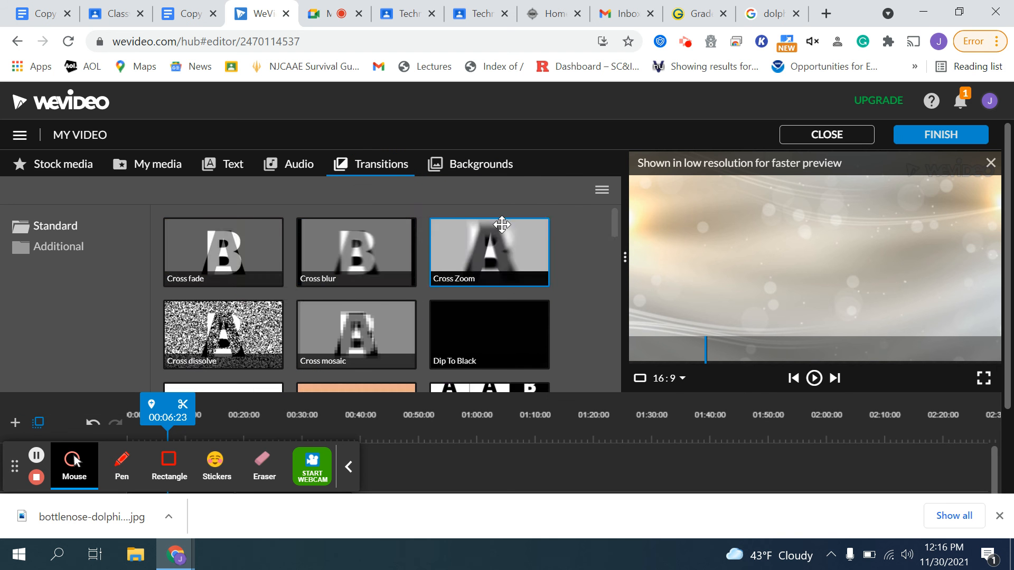
pyautogui.scroll(-5, 500, 225)
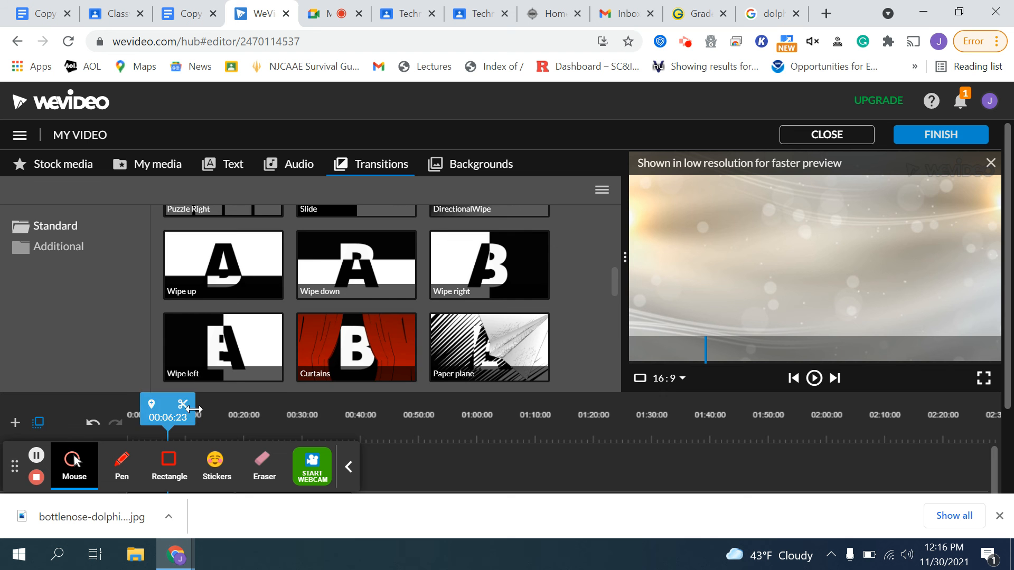
pyautogui.scroll(-5, 410, 355)
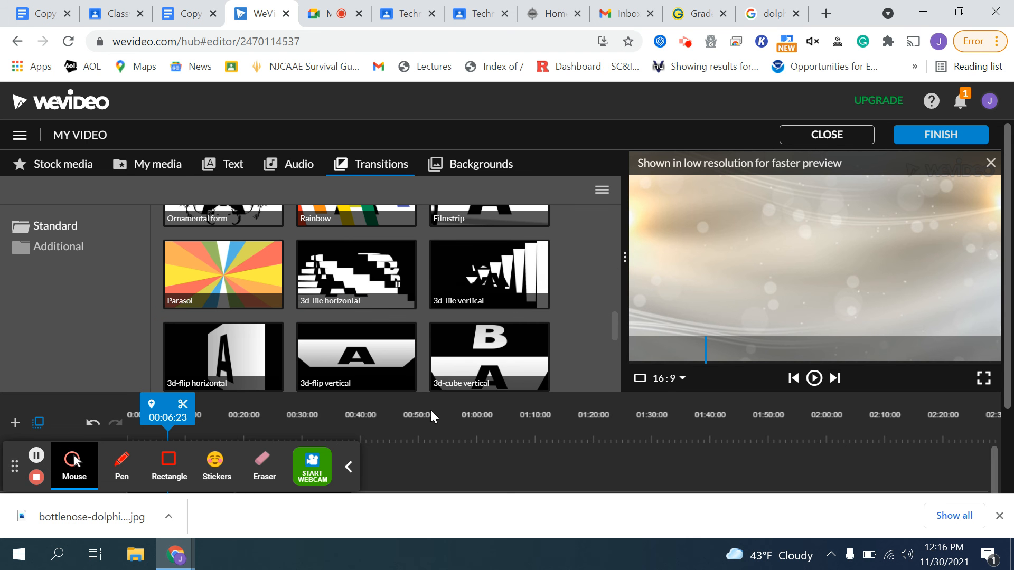
pyautogui.scroll(-3, 338, 258)
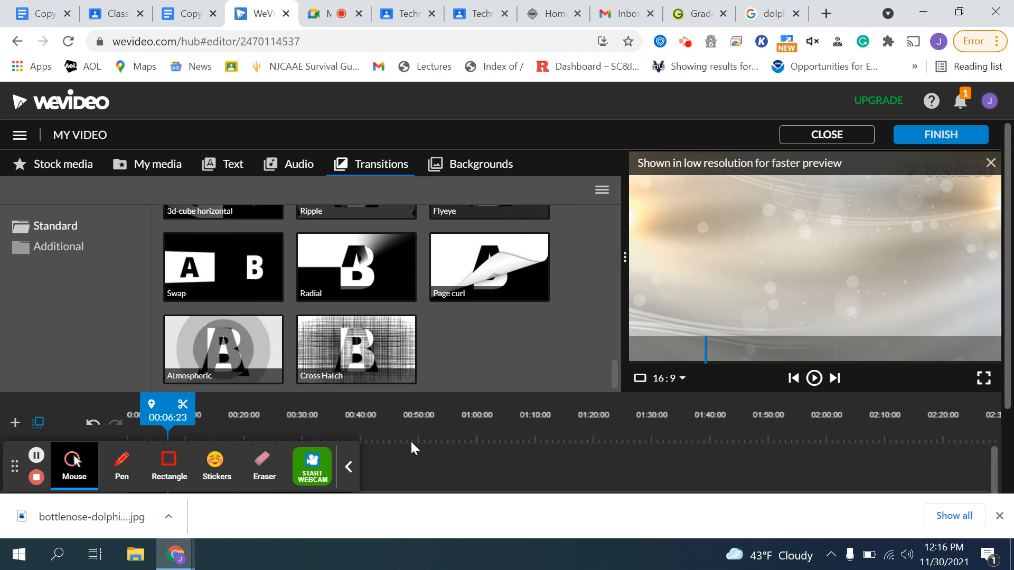
pyautogui.scroll(-2, 866, 385)
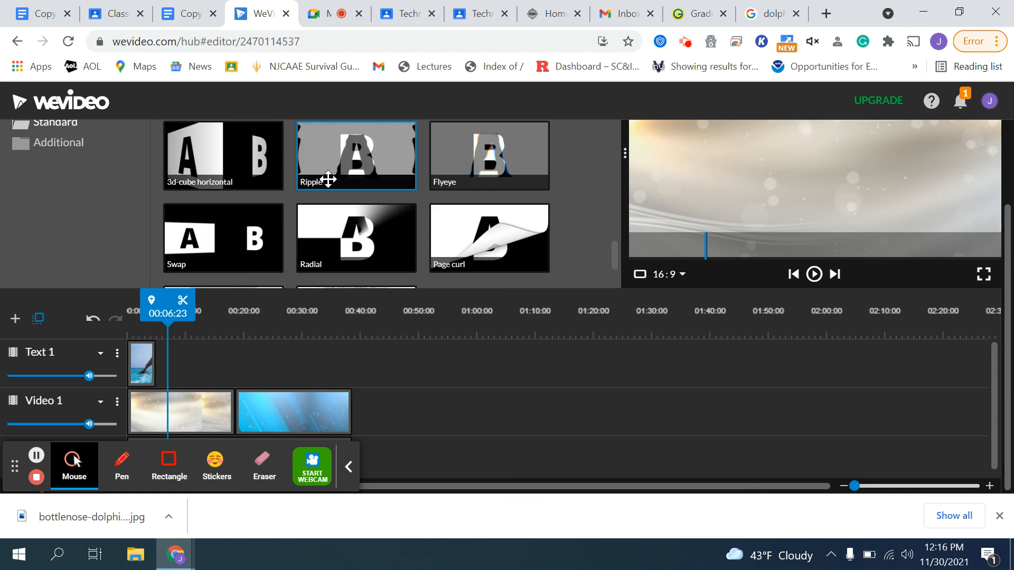
pyautogui.moveTo(155, 371)
pyautogui.mouseDown()
pyautogui.moveTo(169, 373)
pyautogui.moveTo(151, 361)
pyautogui.mouseUp()
pyautogui.click(153, 363)
pyautogui.click(205, 396)
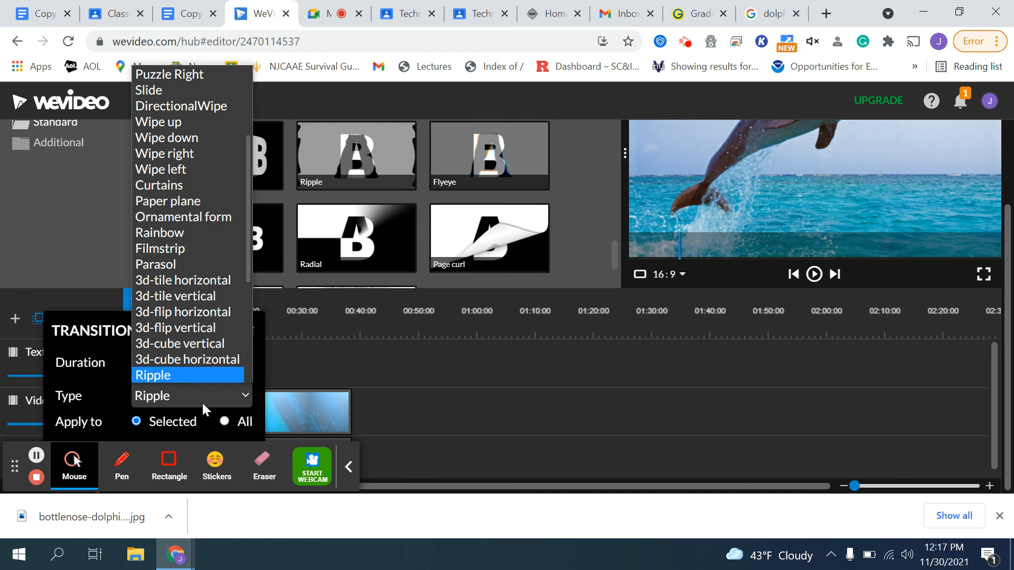
pyautogui.click(186, 155)
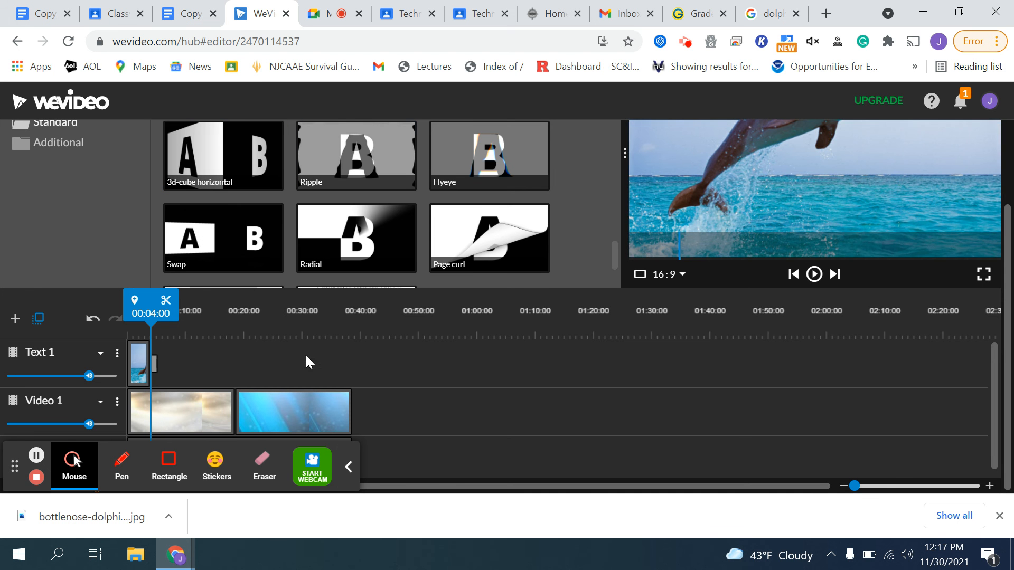
# - Add the close-up dolphin image (46184df43c…) to the timeline after the first dolphin image
pyautogui.scroll(2, 282, 312)
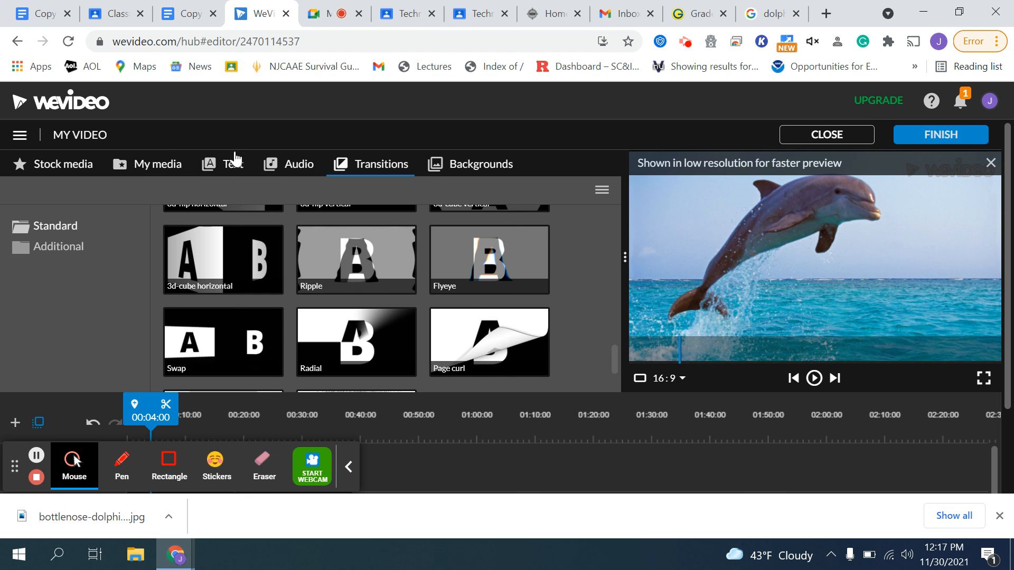
pyautogui.scroll(3, 335, 290)
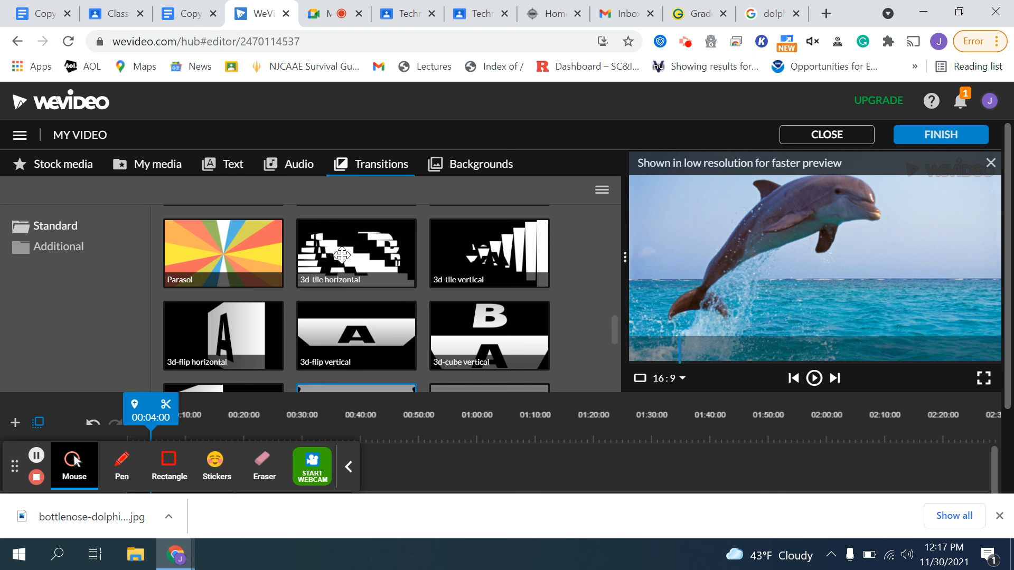
pyautogui.click(309, 174)
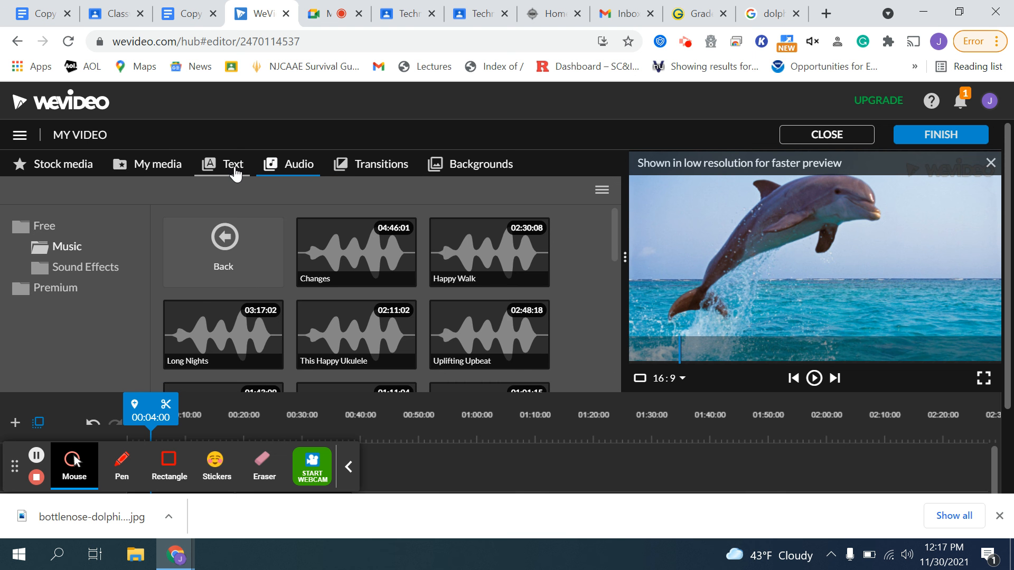
pyautogui.click(236, 175)
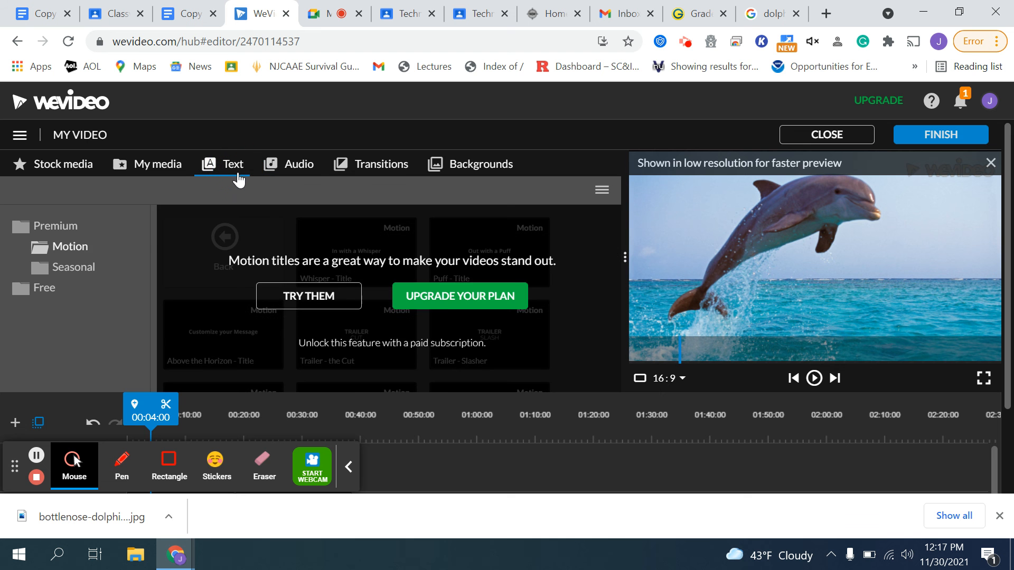
pyautogui.click(158, 165)
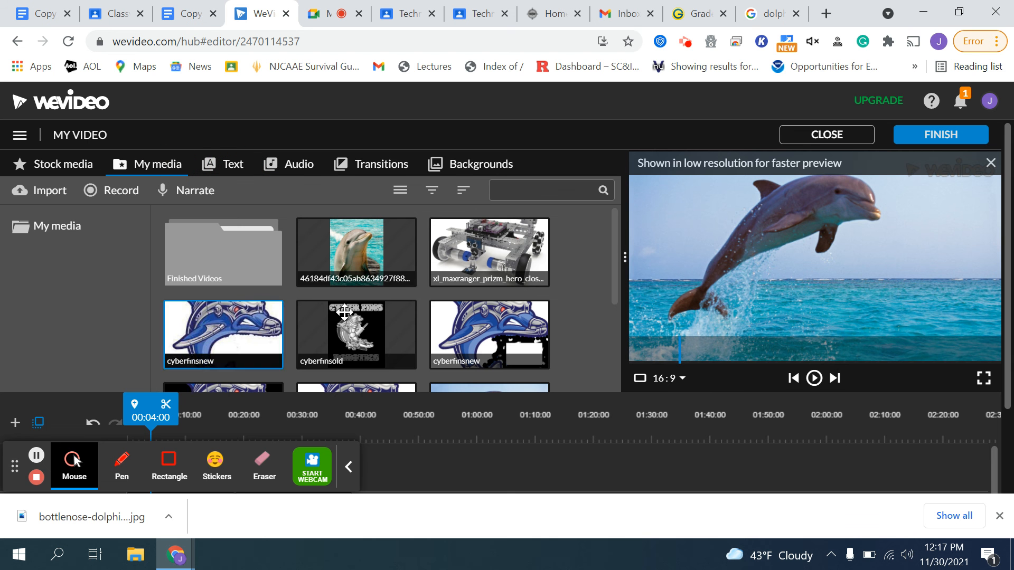
pyautogui.moveTo(353, 257); pyautogui.dragTo(233, 428)
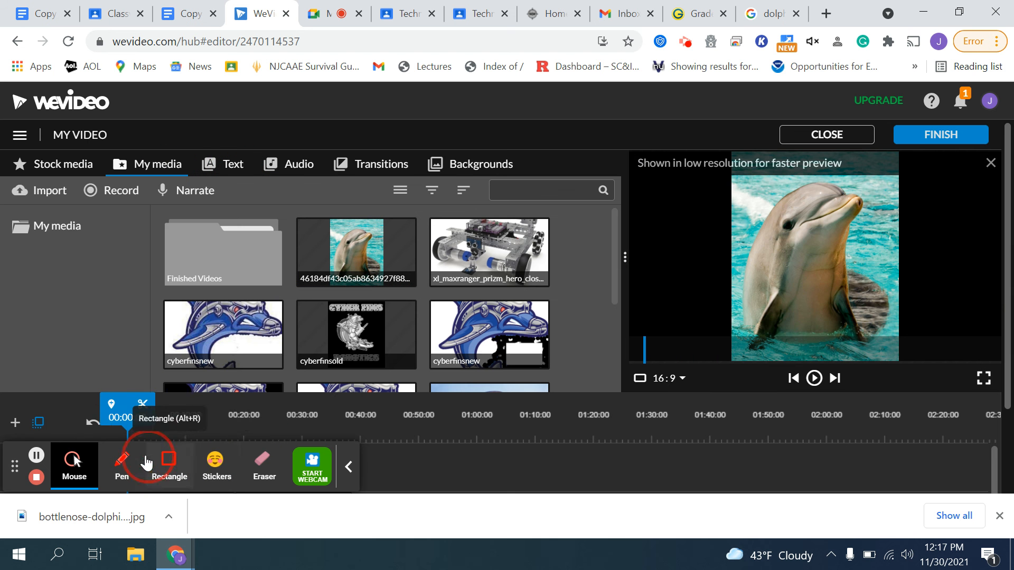